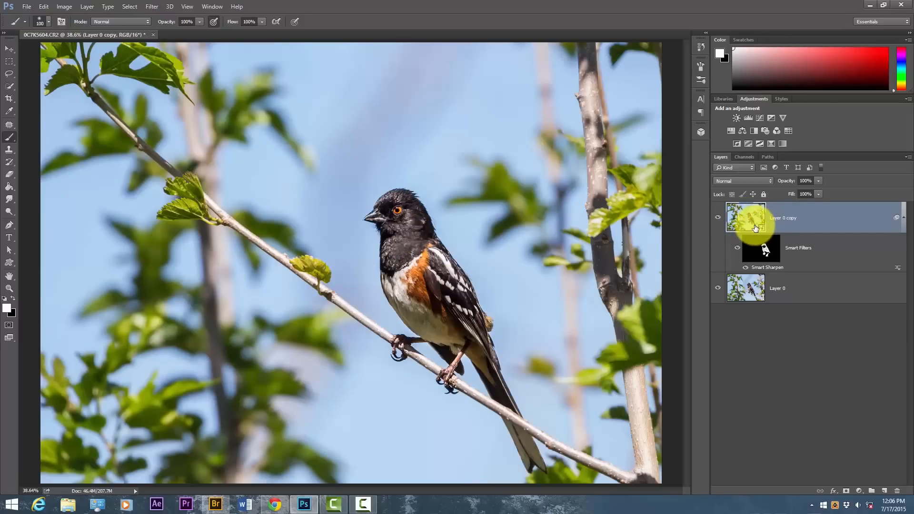
Delete the sharpened Layer 0 copy and make a fresh duplicate of Layer 0
key(Delete)
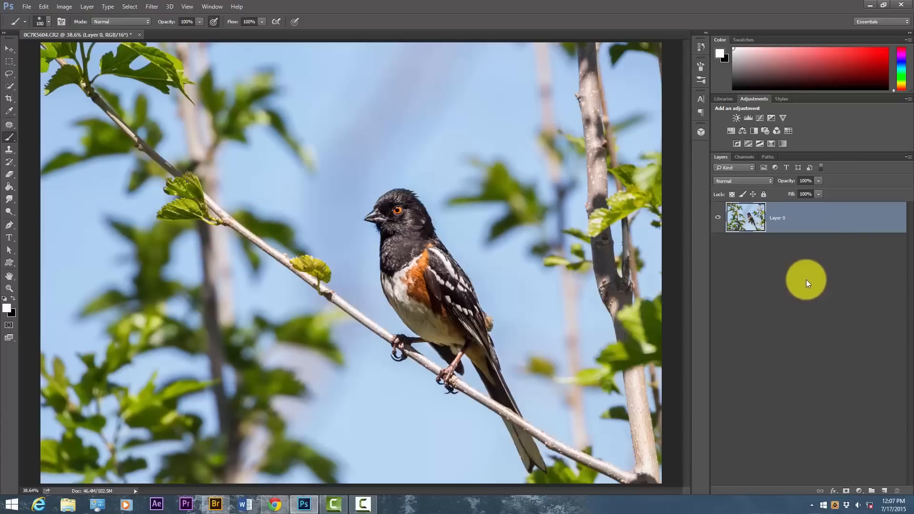
key(ctrl+j)
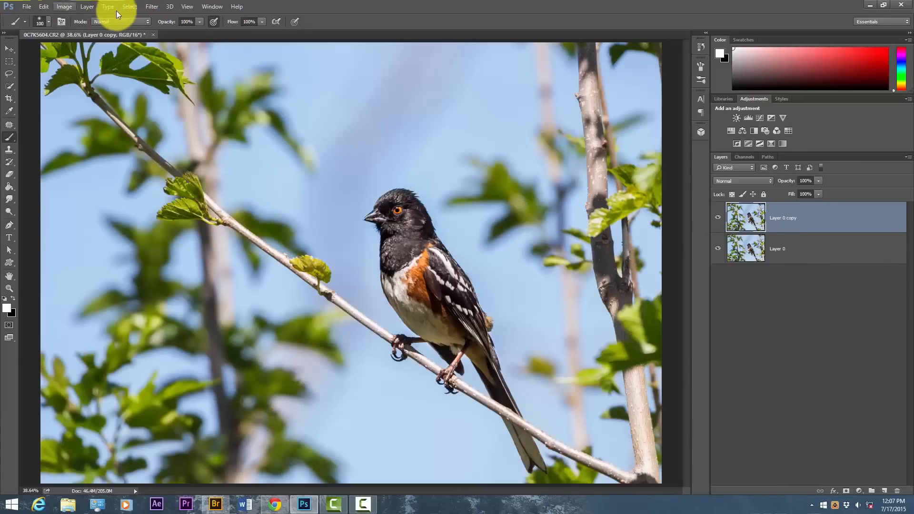
Convert the duplicated layer to a smart object
right_click(786, 219)
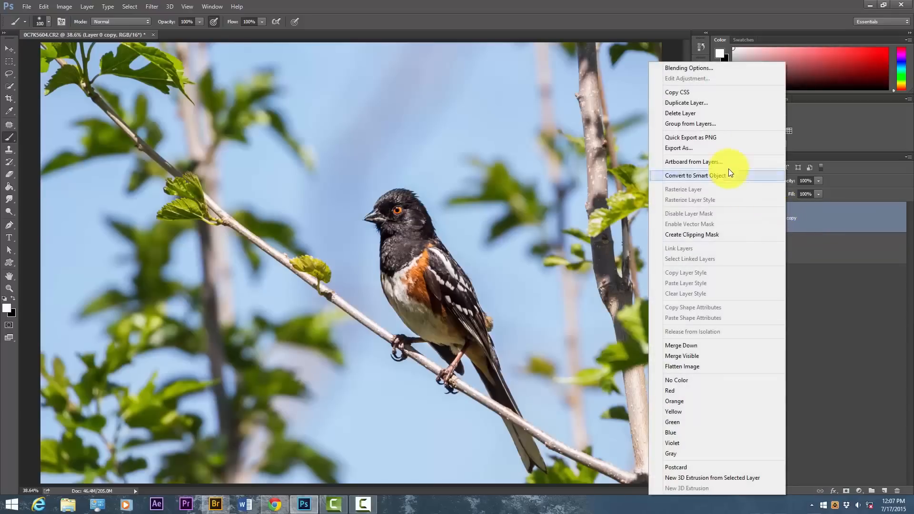
click(717, 175)
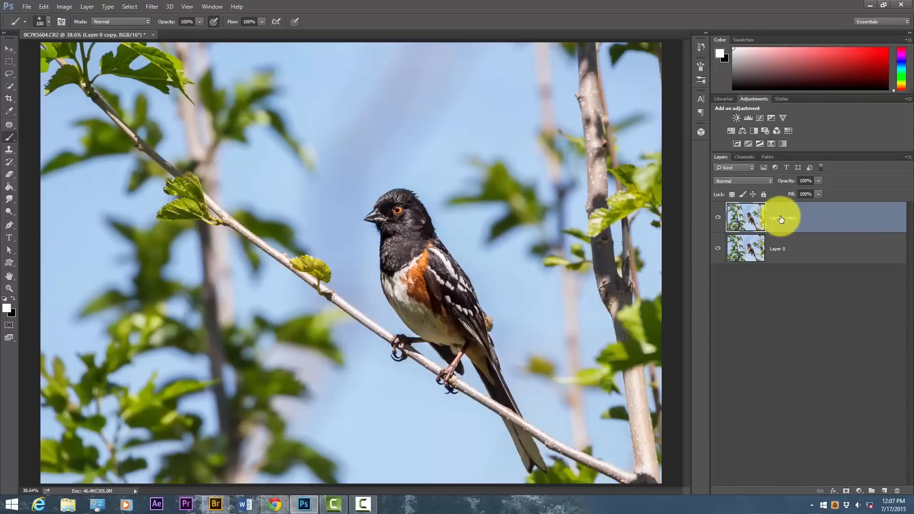
right_click(783, 217)
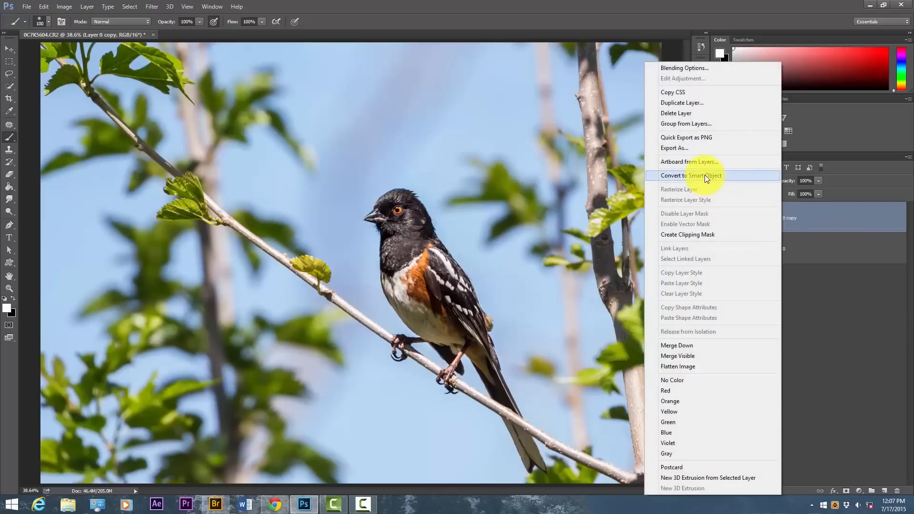
click(704, 175)
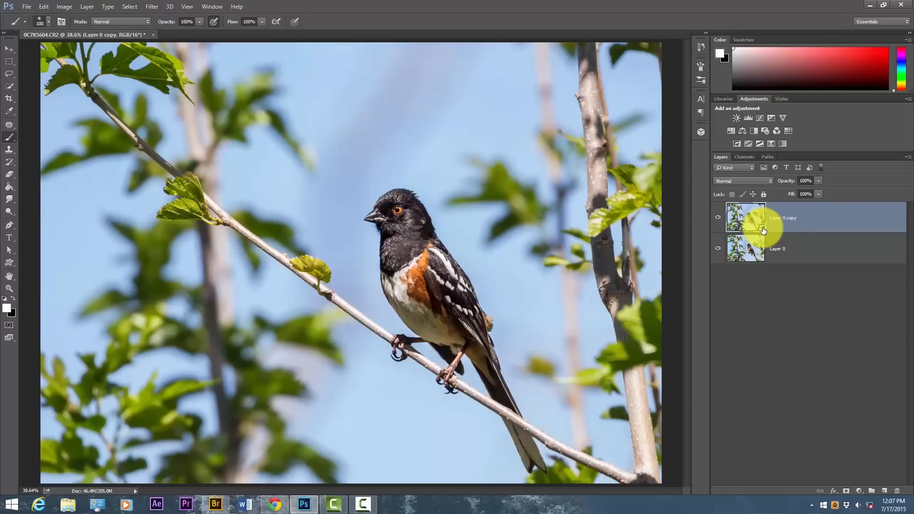
Start the Smart Sharpen filter on the Layer 0 copy, with the bird's head in the filter preview
click(153, 7)
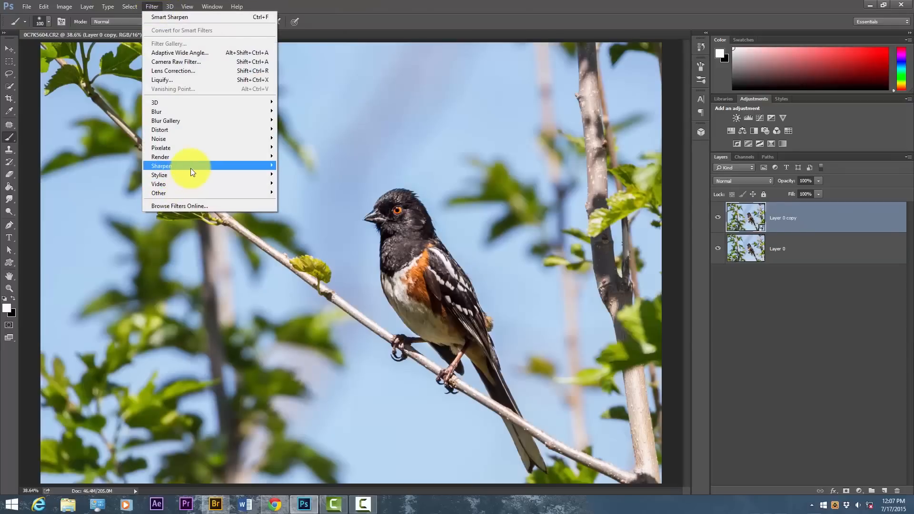
mouse_move(191, 169)
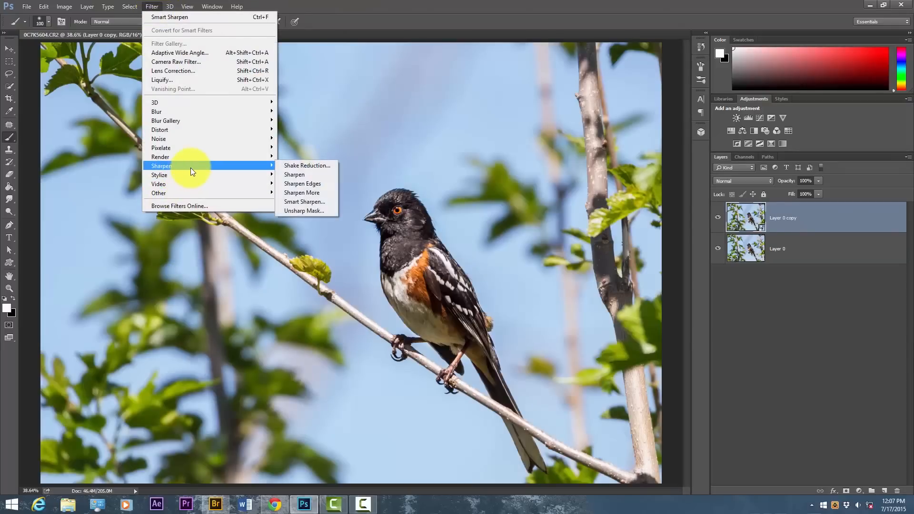
click(299, 204)
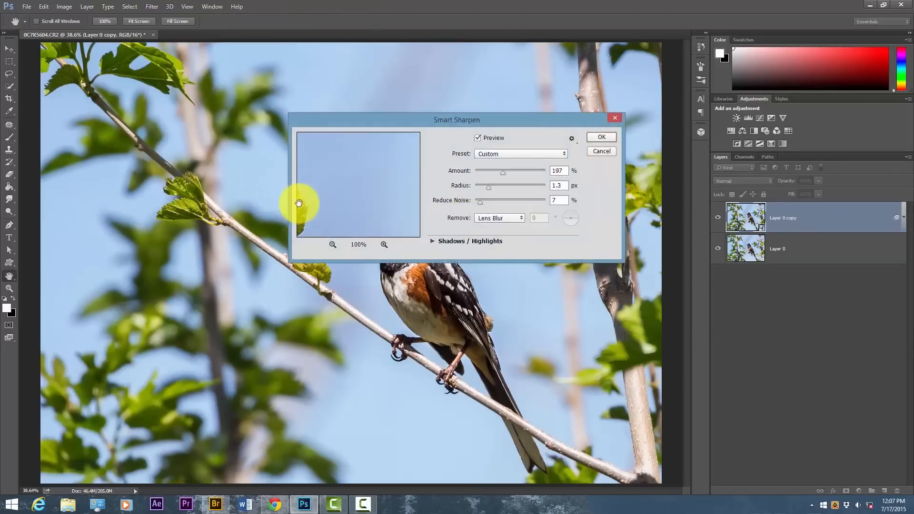
drag(469, 121, 433, 116)
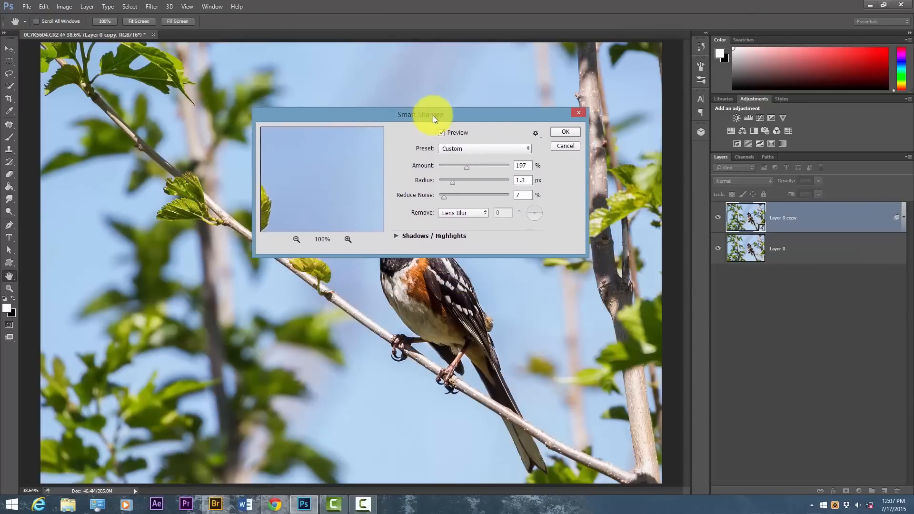
mouse_move(290, 216)
mouse_down()
mouse_move(387, 164)
mouse_move(321, 155)
mouse_move(349, 190)
mouse_move(351, 102)
mouse_move(330, 188)
mouse_move(316, 183)
mouse_move(326, 213)
mouse_move(330, 173)
mouse_move(350, 202)
mouse_move(342, 195)
mouse_move(352, 175)
mouse_move(326, 175)
mouse_move(322, 188)
mouse_move(345, 156)
mouse_up()
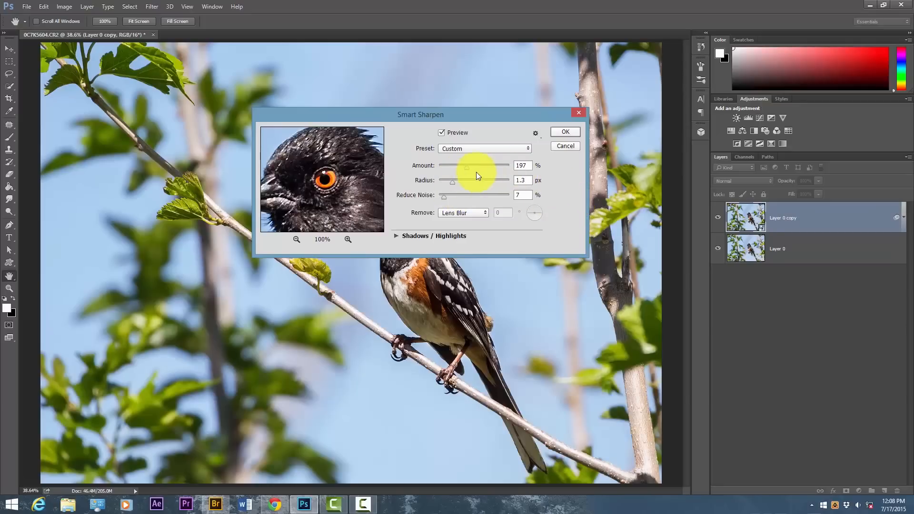
Set the sharpening Amount to 435%, Radius to 2.3 px and Reduce Noise to 0%
drag(467, 167, 489, 168)
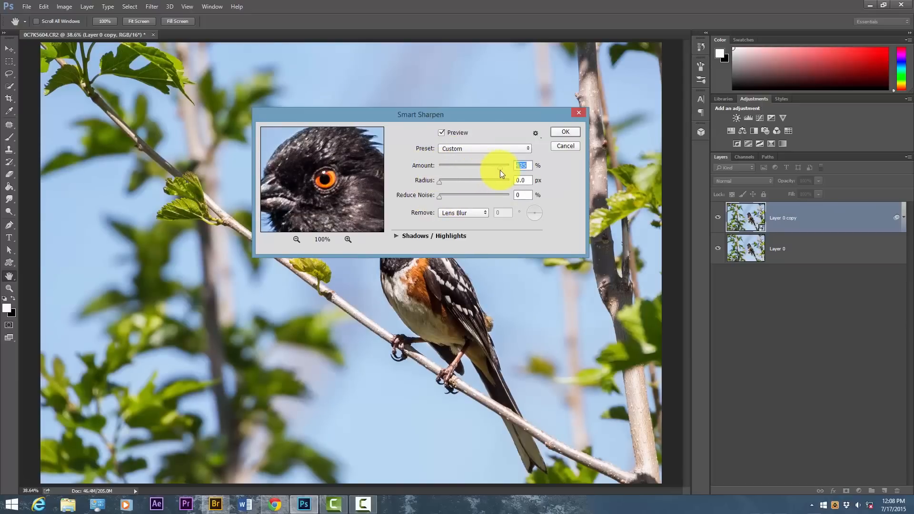
mouse_move(320, 151)
mouse_down()
mouse_move(335, 171)
mouse_move(332, 162)
mouse_up()
click(456, 179)
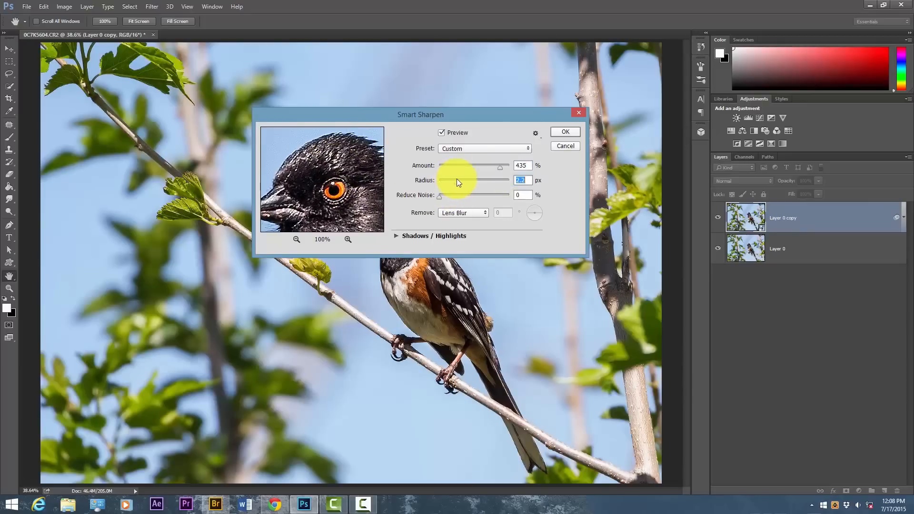
Test the sharpening Radius at extreme high and low values and set it to 1.3 px
drag(459, 181, 505, 184)
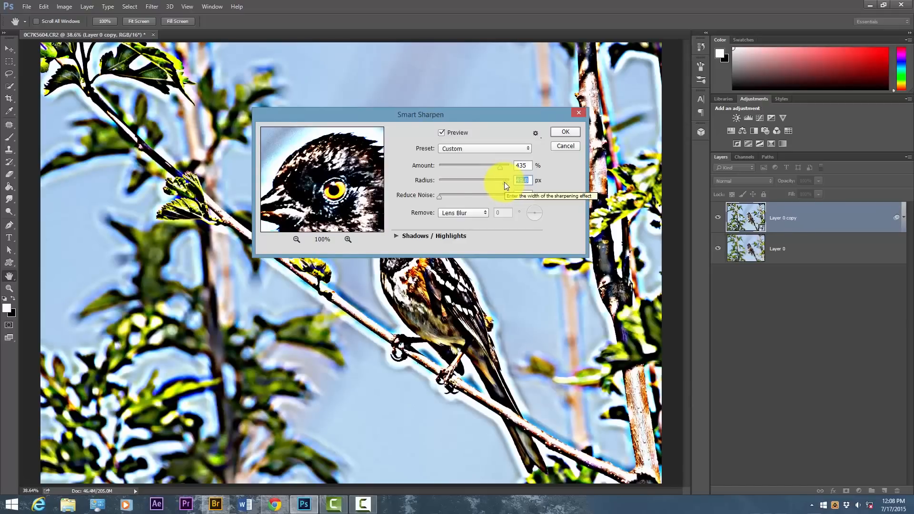
drag(504, 181, 437, 181)
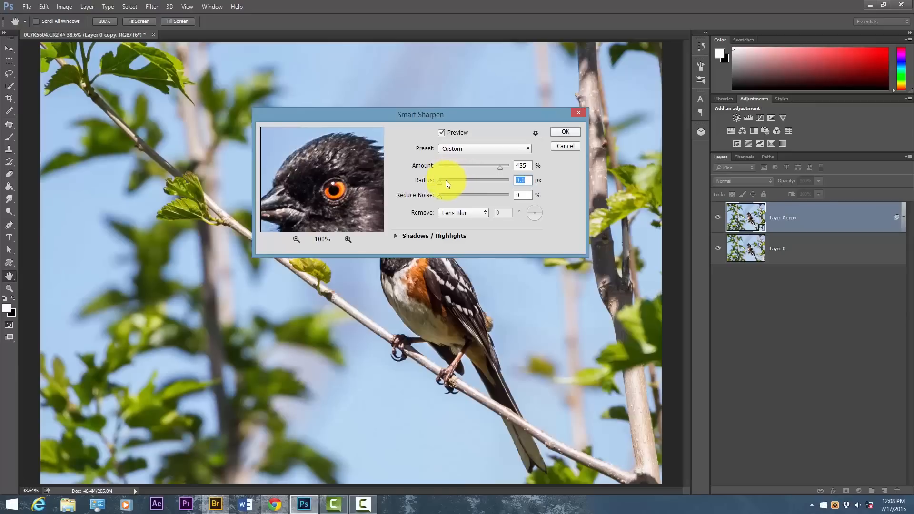
text(1.0)
key(Down)
key(Down)
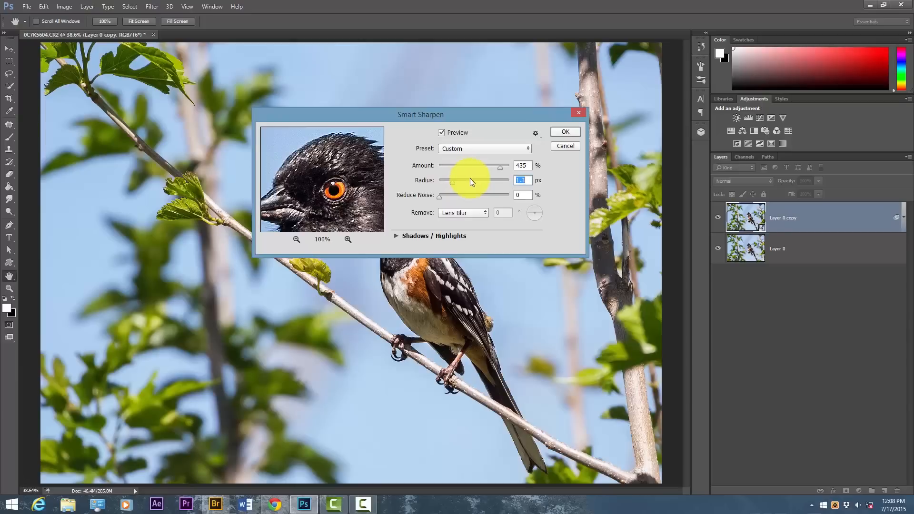
Set the sharpening Amount to 197% while checking the bird's beak and eye
mouse_move(309, 161)
mouse_down()
mouse_move(300, 179)
mouse_move(321, 153)
mouse_move(321, 206)
mouse_move(312, 153)
mouse_move(298, 179)
mouse_move(298, 169)
mouse_move(313, 177)
mouse_move(302, 176)
mouse_up()
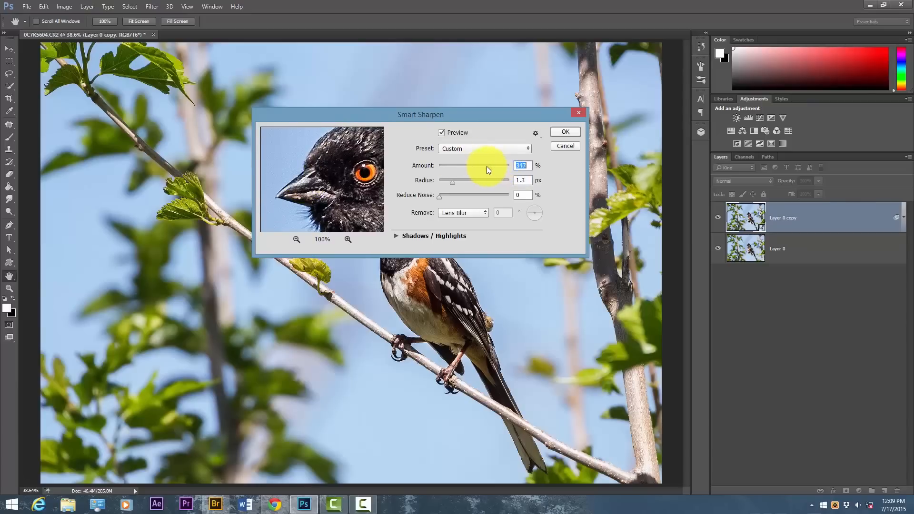
drag(483, 166, 470, 167)
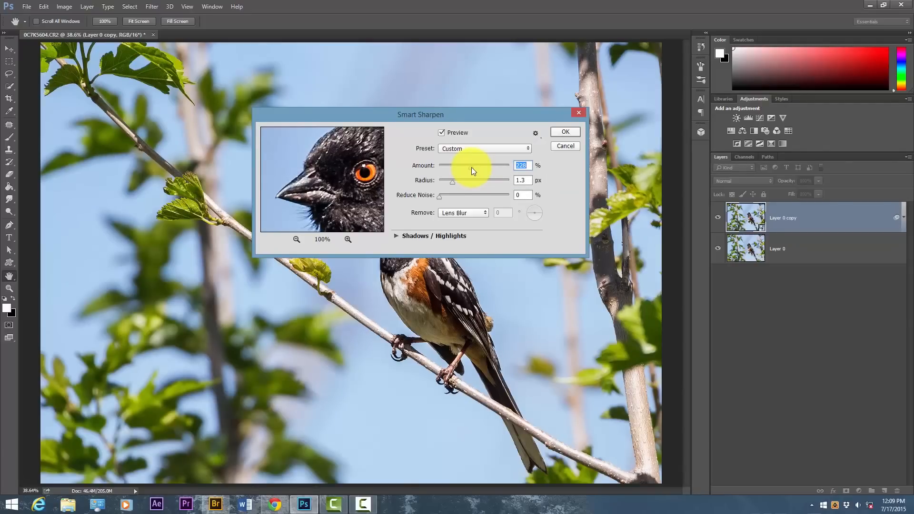
drag(472, 167, 464, 167)
drag(466, 166, 467, 167)
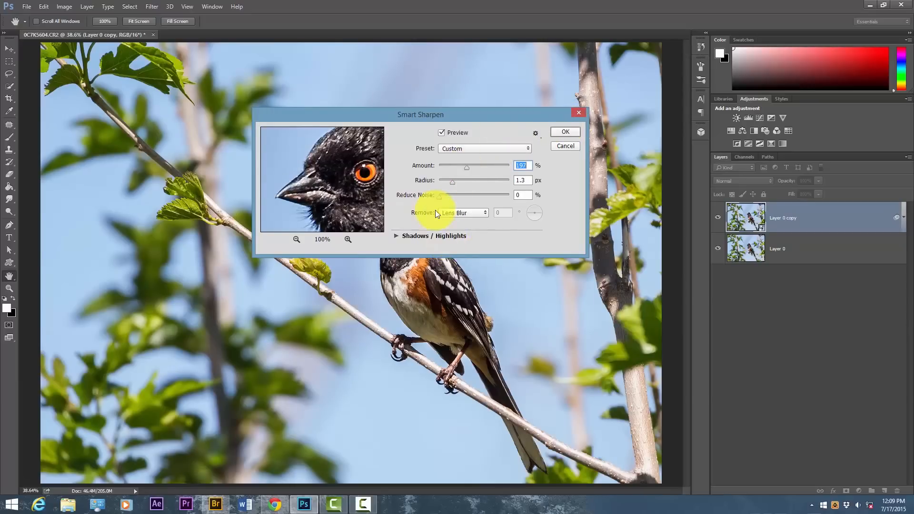
Keep Lens Blur as the blur type to remove, check the head detail and apply Smart Sharpen
click(469, 214)
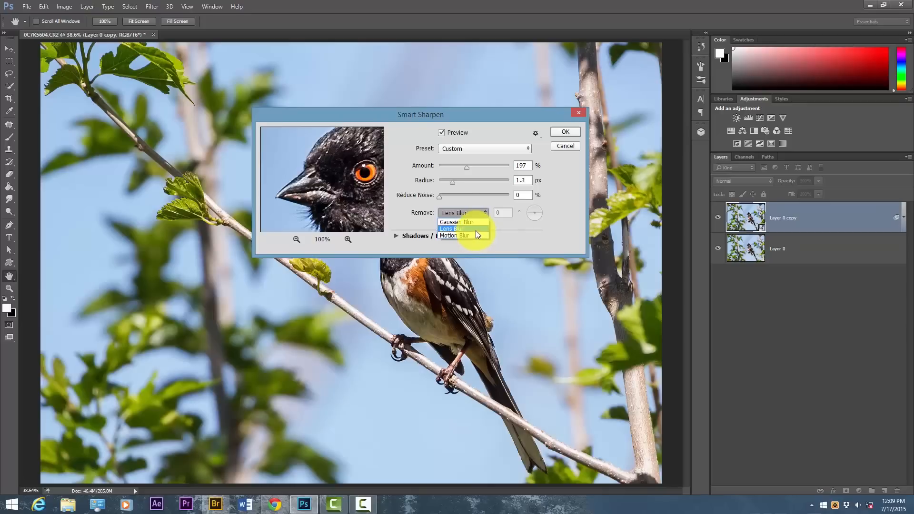
click(473, 230)
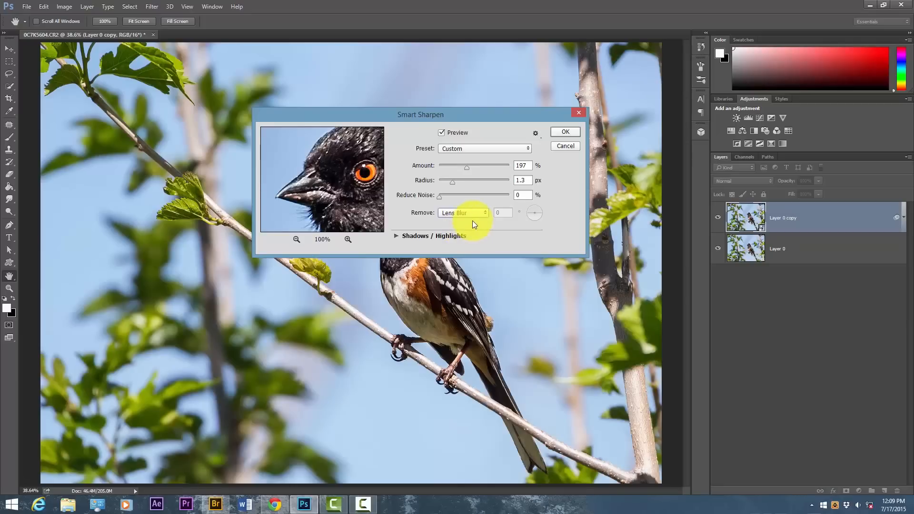
drag(351, 149, 329, 163)
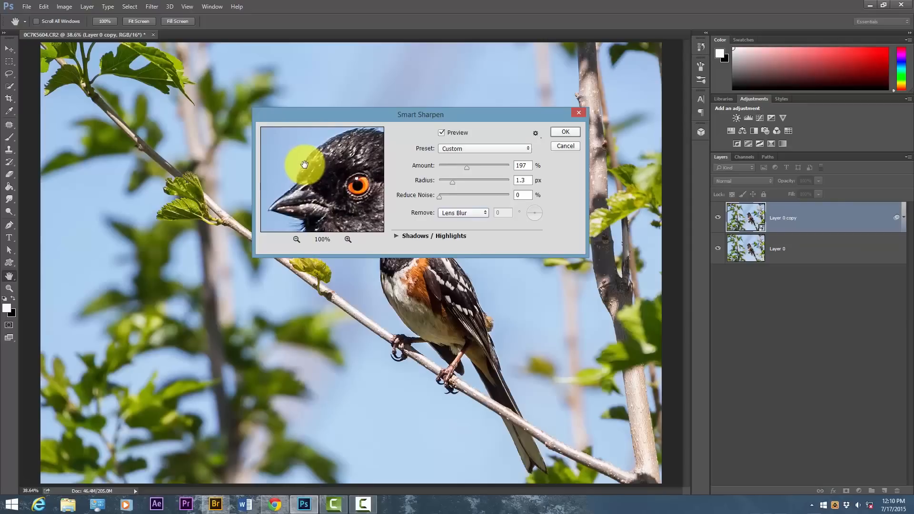
drag(304, 164, 328, 176)
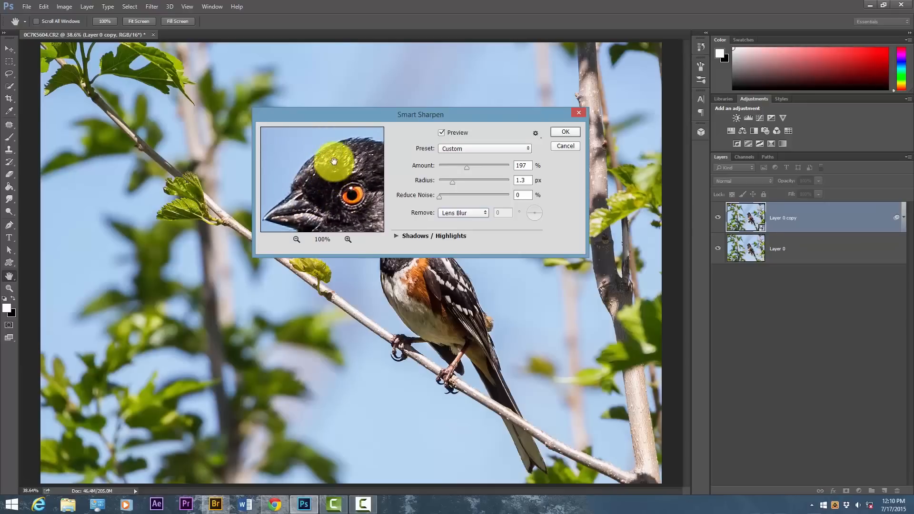
click(566, 133)
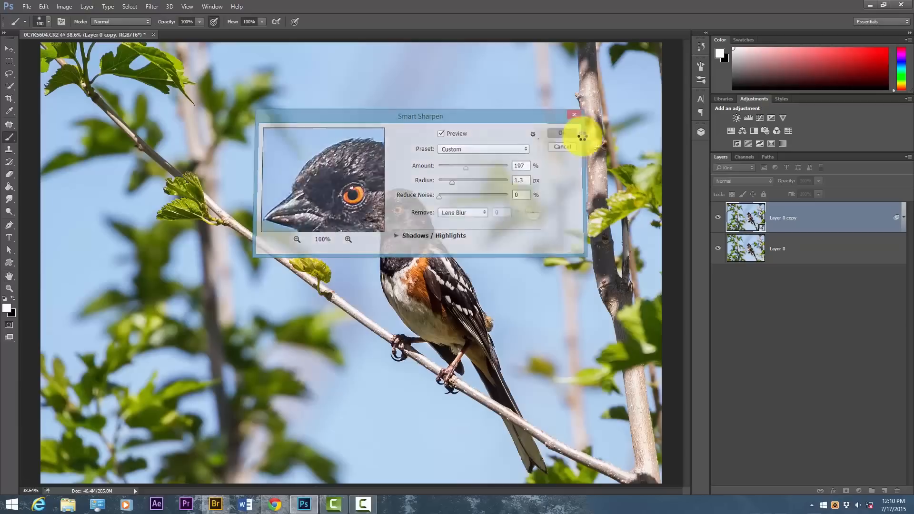
key(b)
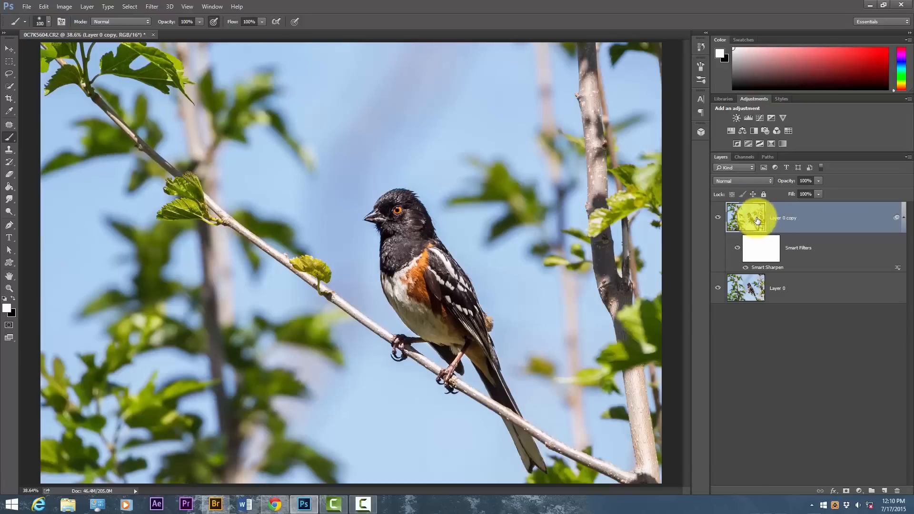
click(719, 222)
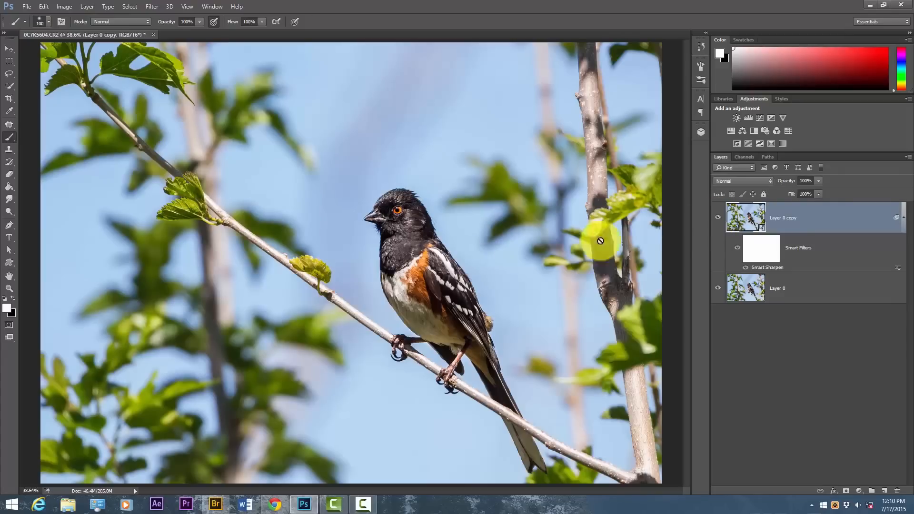
click(403, 226)
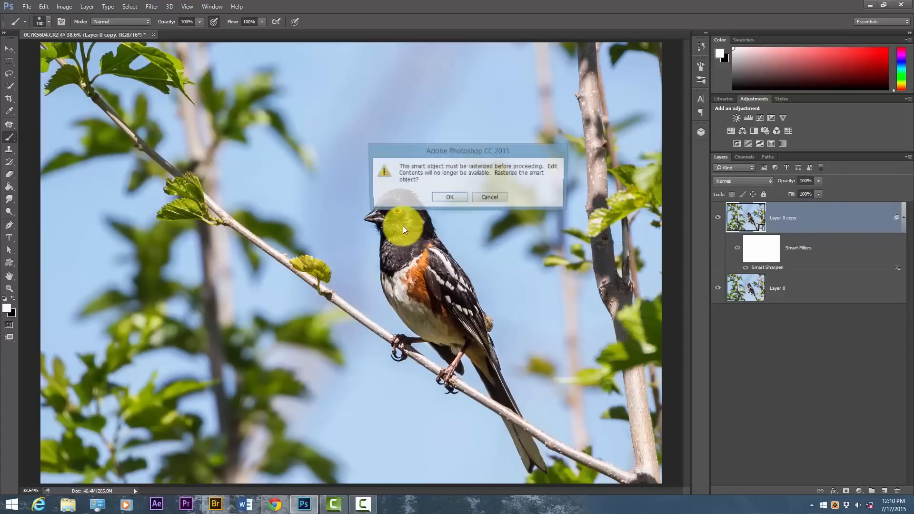
click(484, 200)
Compare the bird at 100% zoom with and without the sharpened layer
key(ctrl+1)
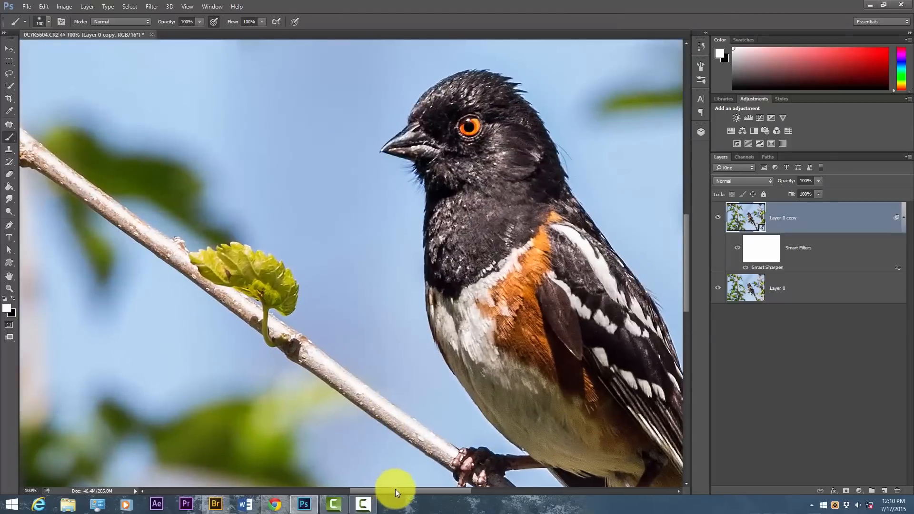
drag(395, 489, 414, 486)
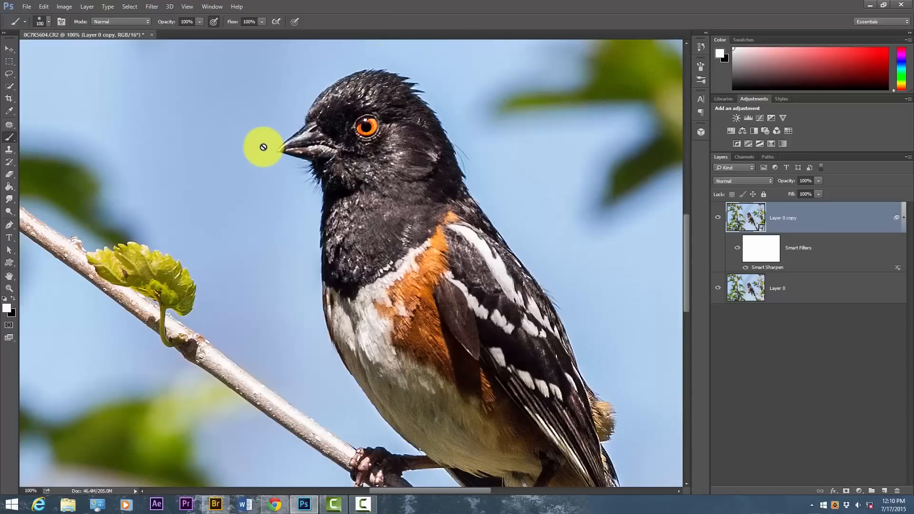
click(718, 218)
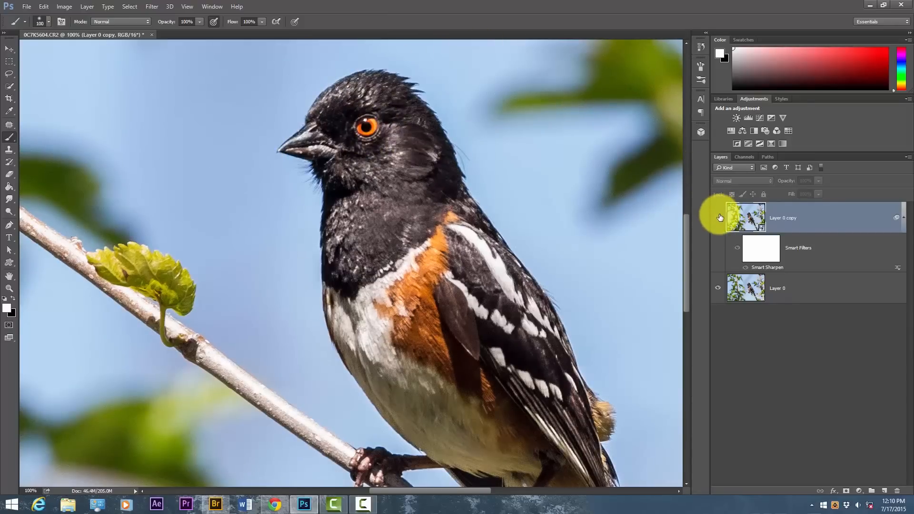
click(718, 218)
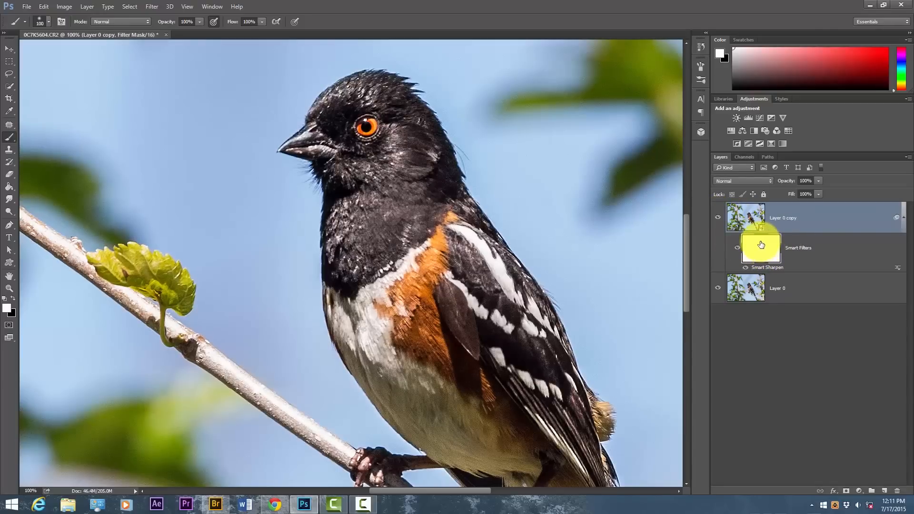
Invert the Smart Filters mask to black and paint white over the bird's eye, head and chest to reveal sharpening there
key(ctrl+i)
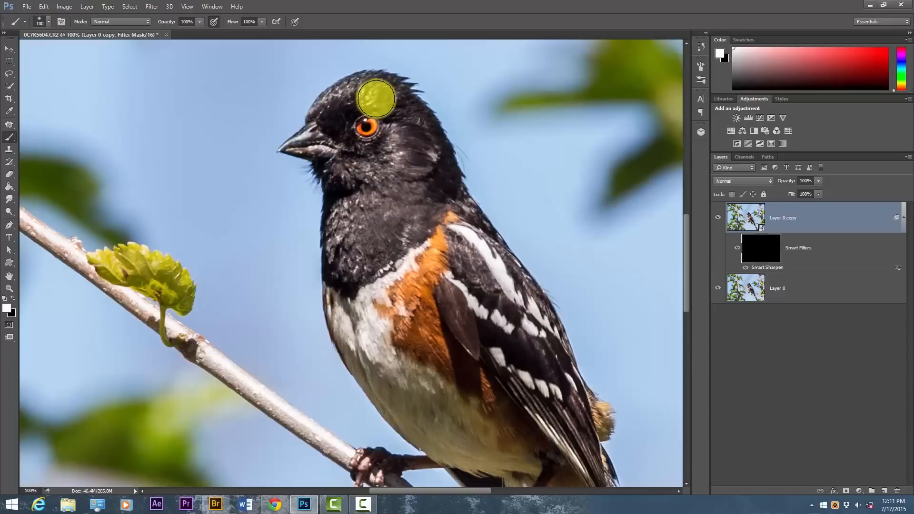
click(368, 125)
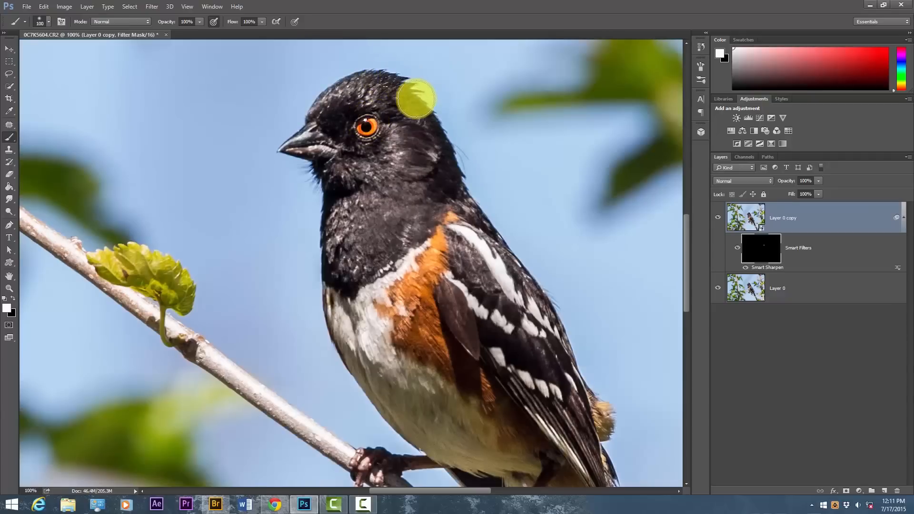
mouse_move(465, 177)
mouse_down()
mouse_move(379, 81)
mouse_move(352, 88)
mouse_move(308, 122)
mouse_move(284, 150)
mouse_move(320, 174)
mouse_move(320, 261)
mouse_move(330, 286)
mouse_up()
scroll(331, 287, down, 4)
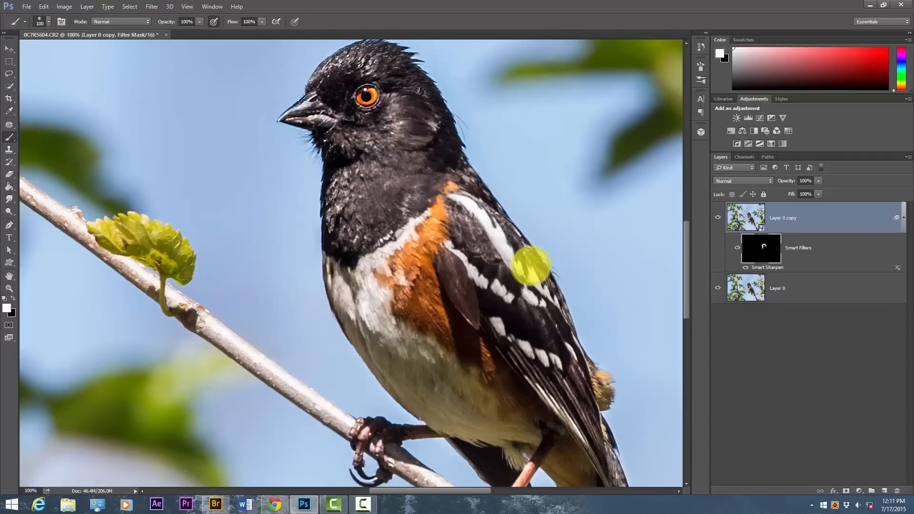
scroll(521, 258, up, 3)
scroll(521, 253, up, 1)
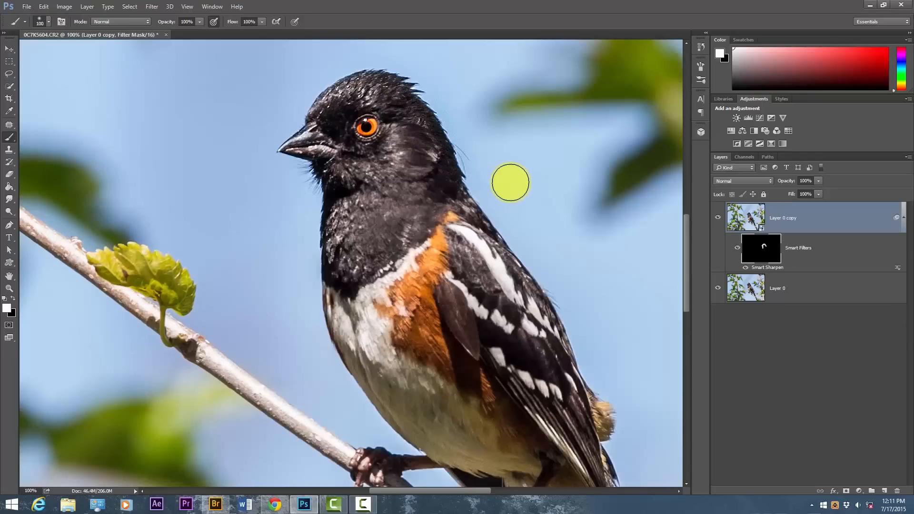
Reduce the brush size to 45 and paint white on the filter mask over the bird's feet and leg
key(bracketleft)
key(bracketleft)
key(bracketleft)
key(bracketleft)
key(bracketleft)
key(bracketleft)
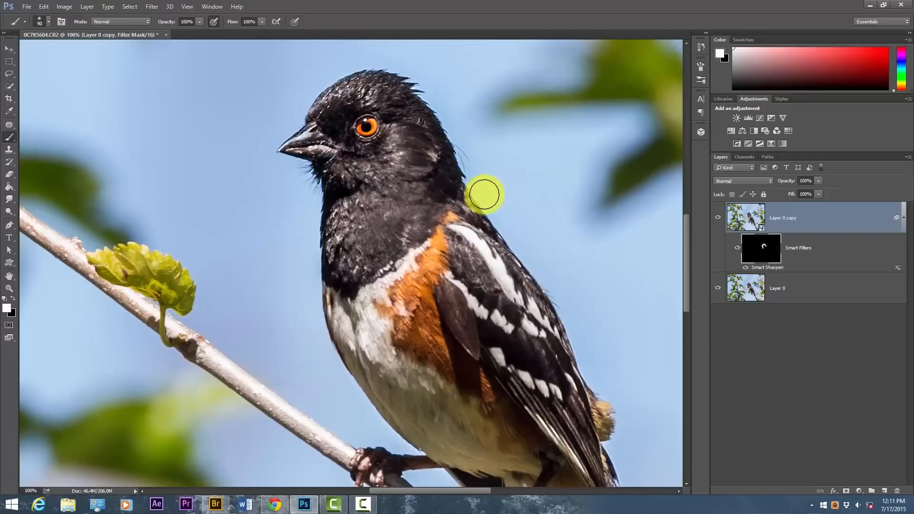
scroll(528, 204, down, 3)
scroll(544, 208, down, 6)
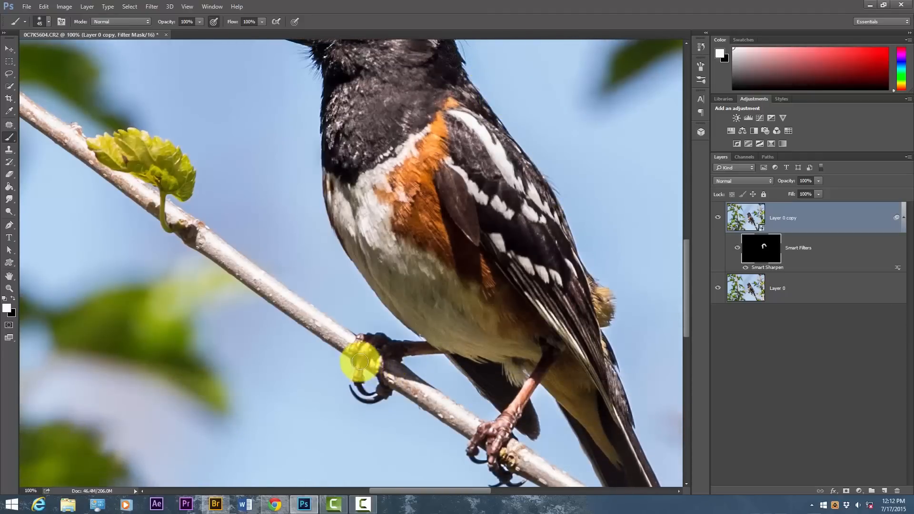
mouse_move(381, 364)
mouse_down()
mouse_move(363, 359)
mouse_move(397, 371)
mouse_up()
mouse_move(475, 417)
mouse_down()
mouse_move(483, 438)
mouse_move(452, 456)
mouse_move(495, 467)
mouse_move(506, 485)
mouse_move(485, 473)
mouse_move(502, 424)
mouse_up()
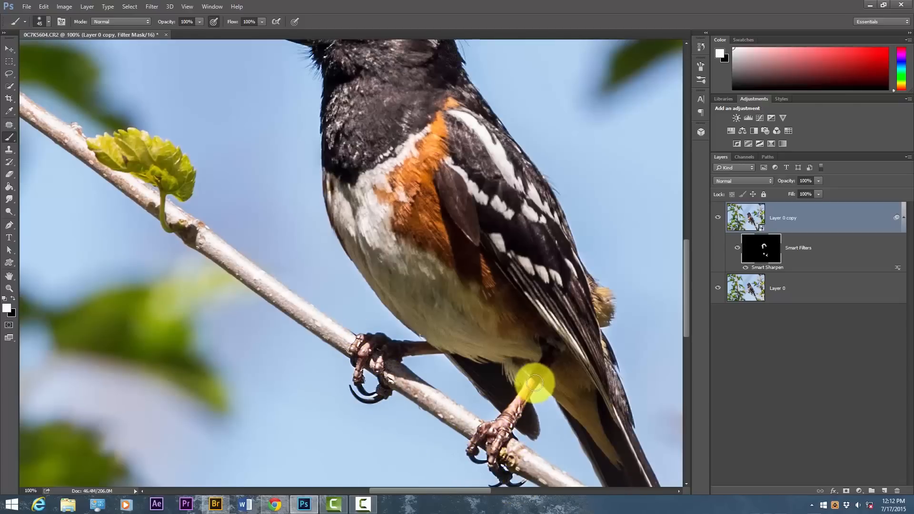
scroll(441, 301, up, 3)
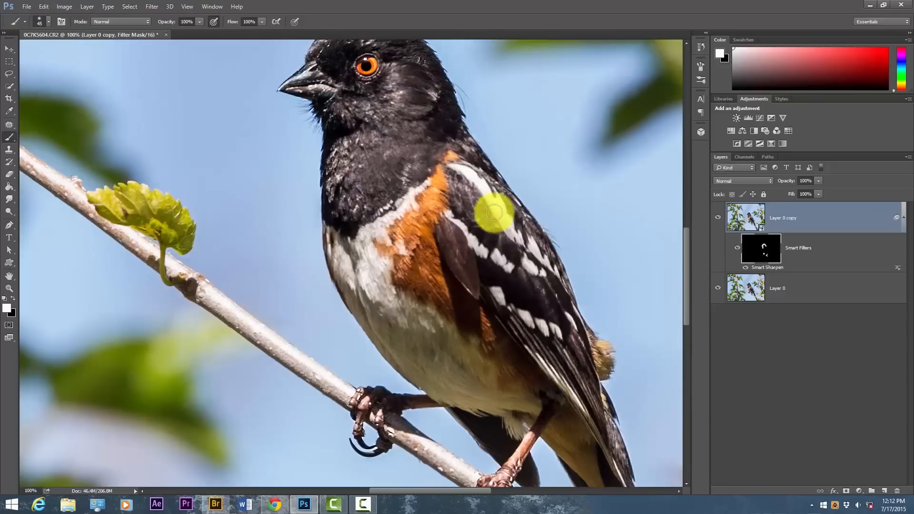
Paint white on the Smart Filters mask down the bird's wing, back and tail at brush size 45
drag(577, 309, 597, 353)
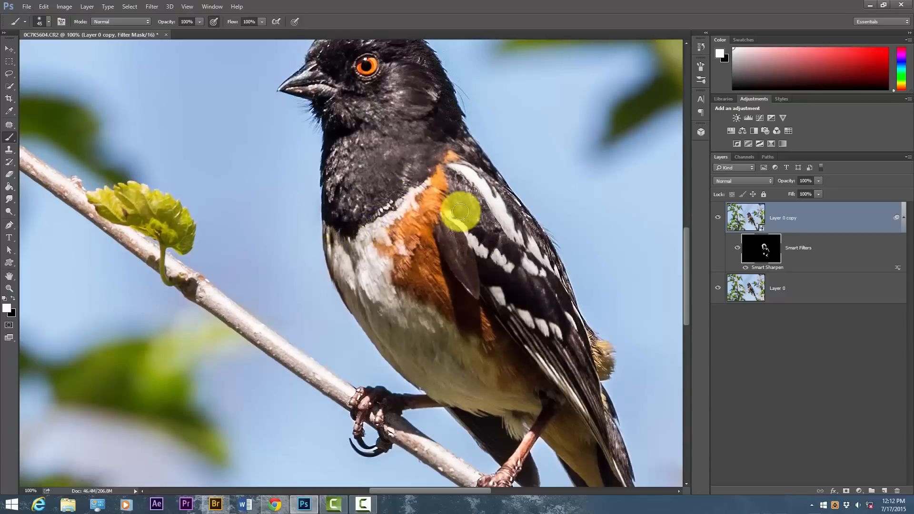
scroll(472, 210, up, 5)
scroll(276, 199, up, 1)
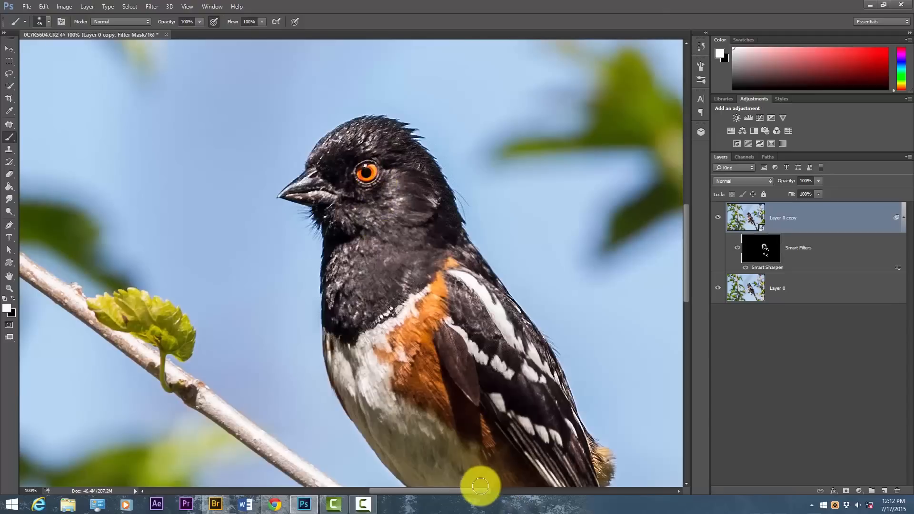
drag(480, 489, 493, 490)
scroll(575, 370, down, 2)
scroll(575, 371, down, 8)
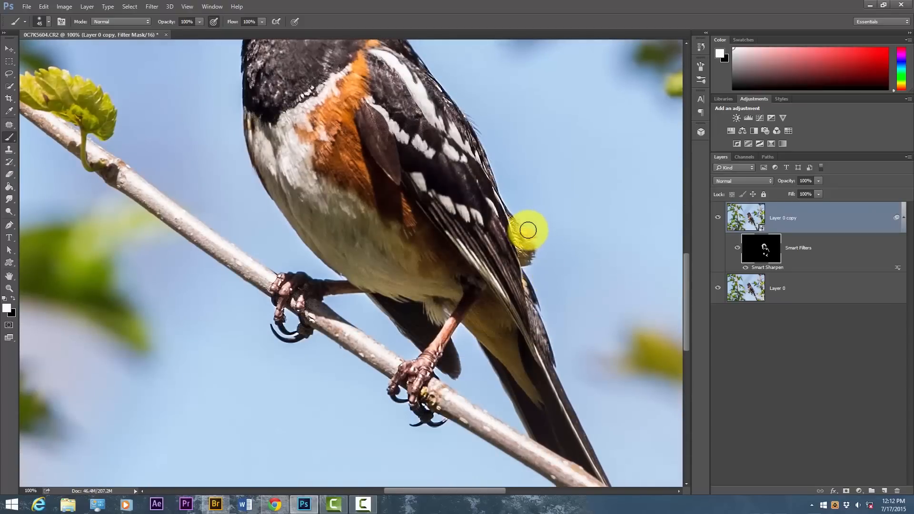
mouse_move(528, 230)
mouse_down()
mouse_move(537, 249)
mouse_move(528, 266)
mouse_move(559, 362)
mouse_up()
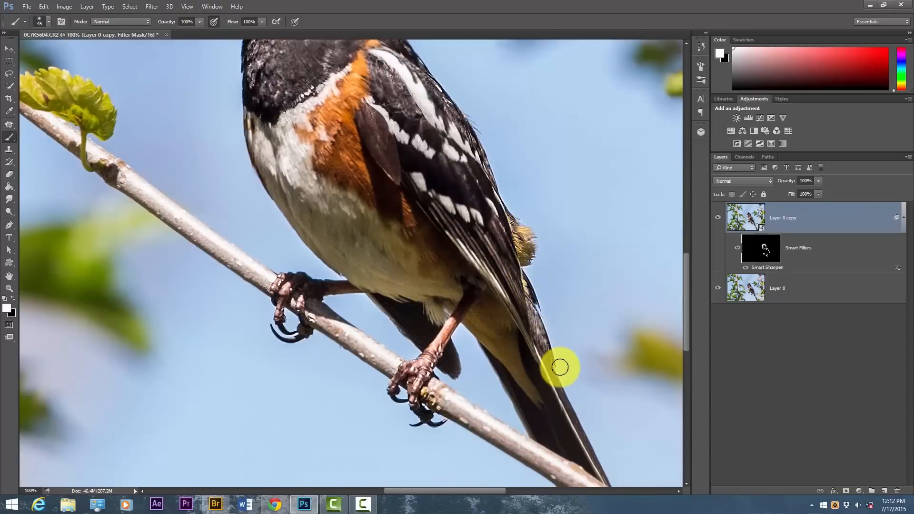
Compare the bird with and without the sharpened Layer 0 copy, both fitted to the window and at 100% zoom
key(ctrl+0)
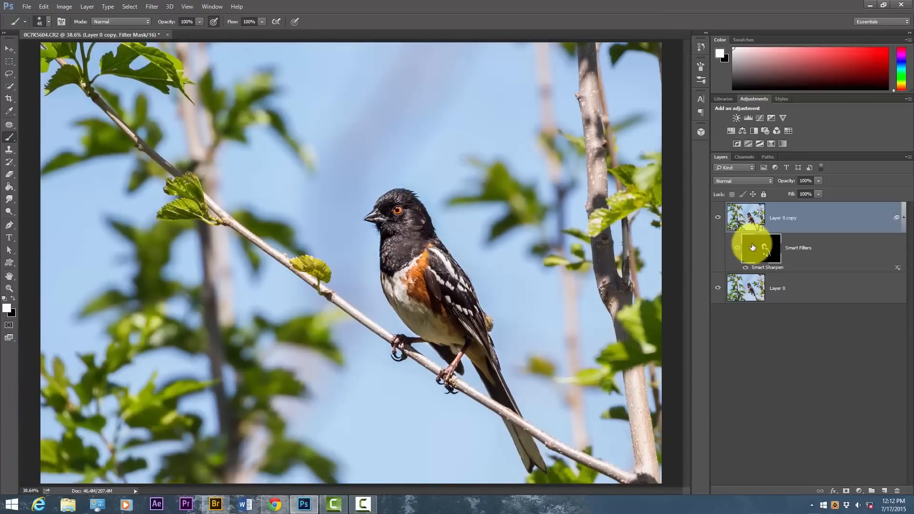
click(719, 221)
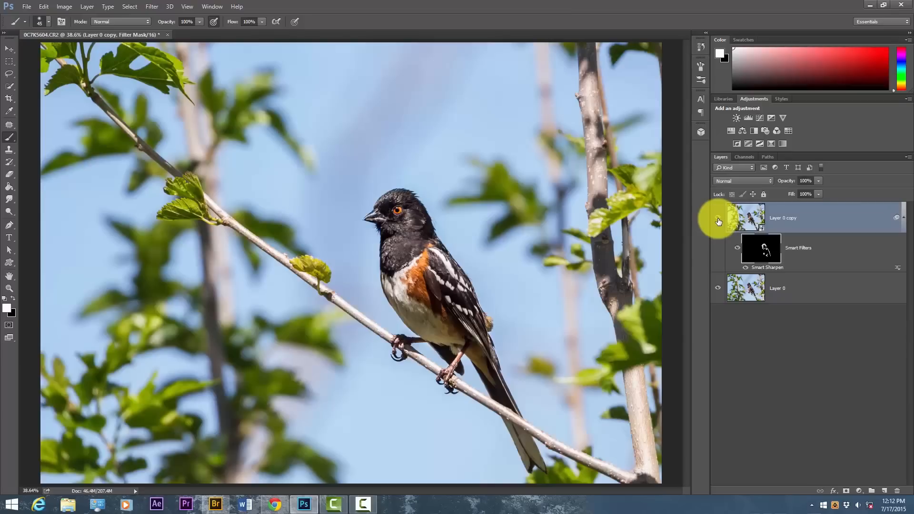
key(ctrl+1)
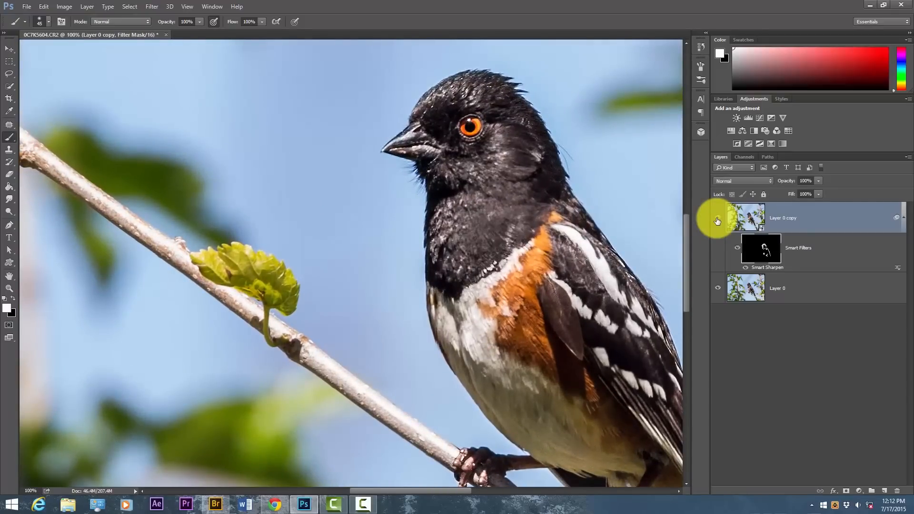
click(717, 221)
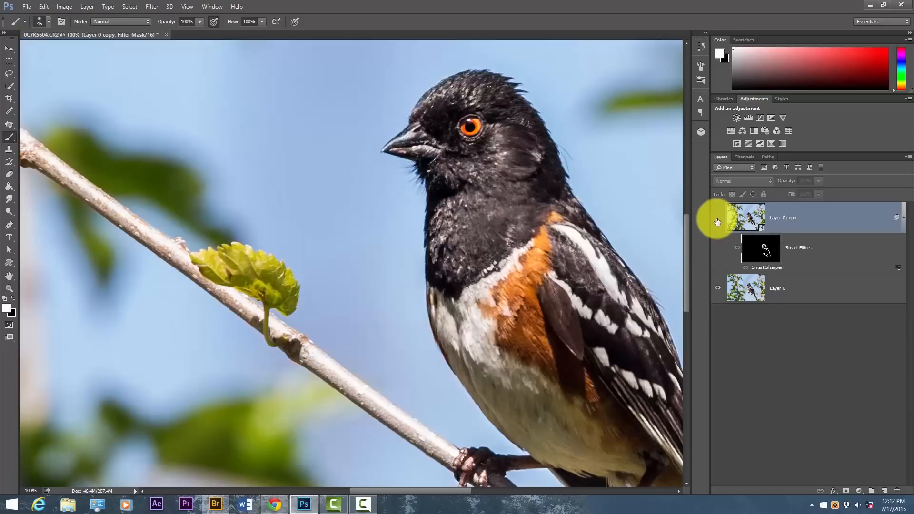
click(717, 221)
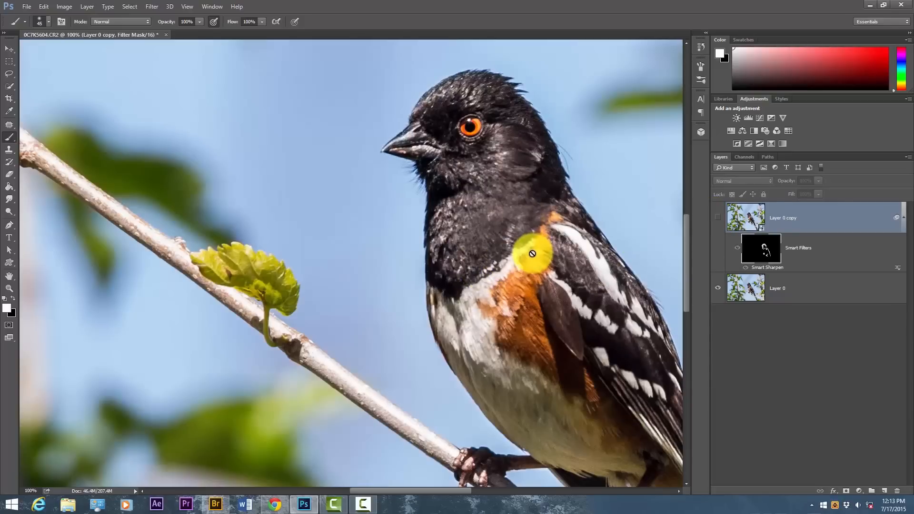
key(ctrl+0)
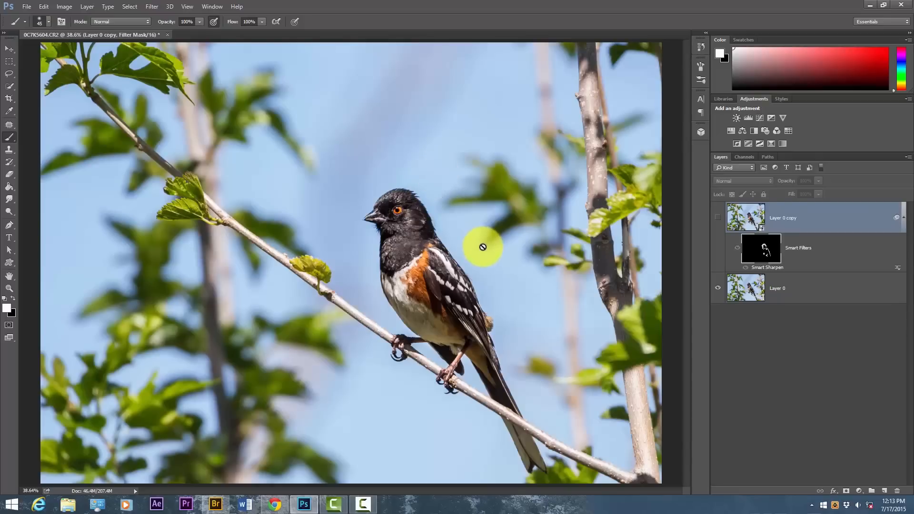
click(719, 218)
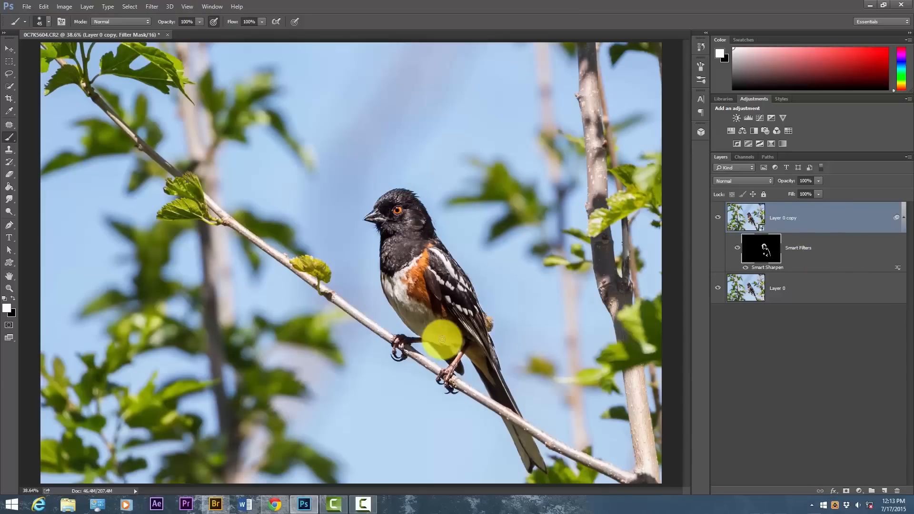
Add a Levels adjustment layer with its mask inverted to black, then paint white over the bird's wing and compare the effect
click(748, 118)
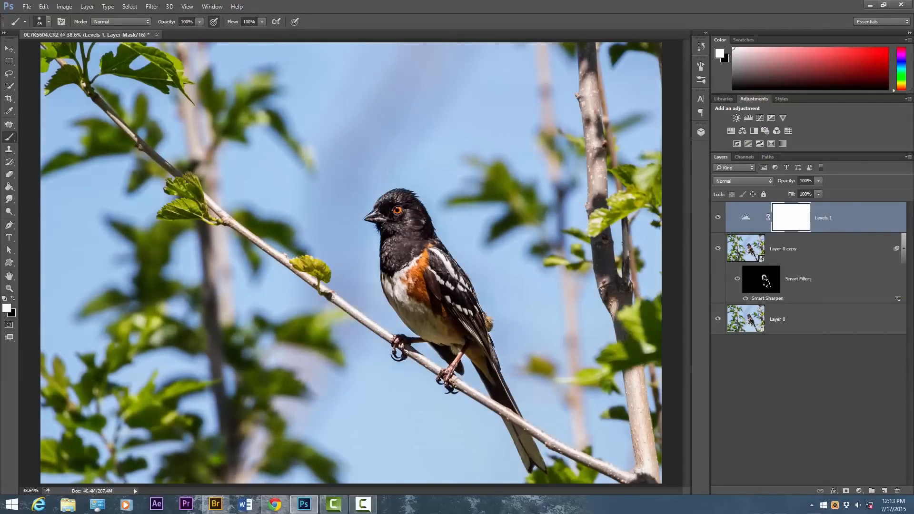
key(ctrl+i)
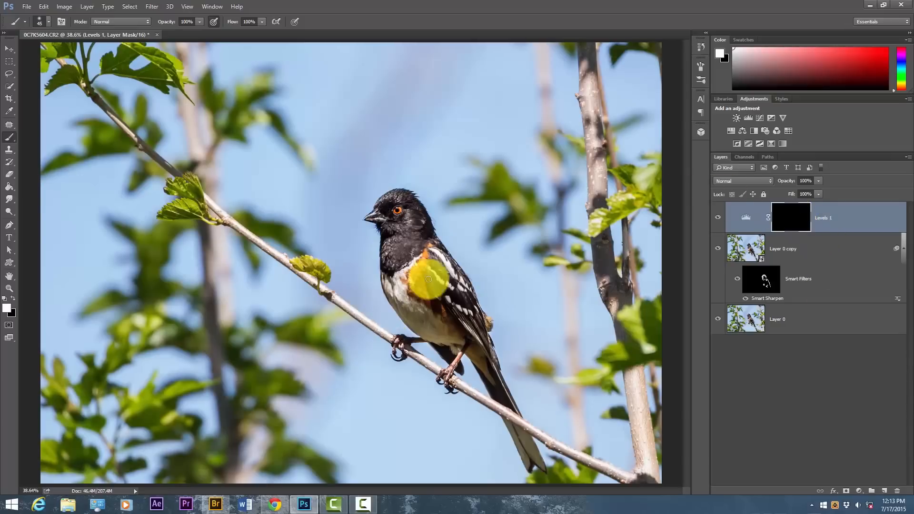
mouse_move(432, 247)
mouse_down()
mouse_move(441, 277)
mouse_move(471, 304)
mouse_move(444, 285)
mouse_up()
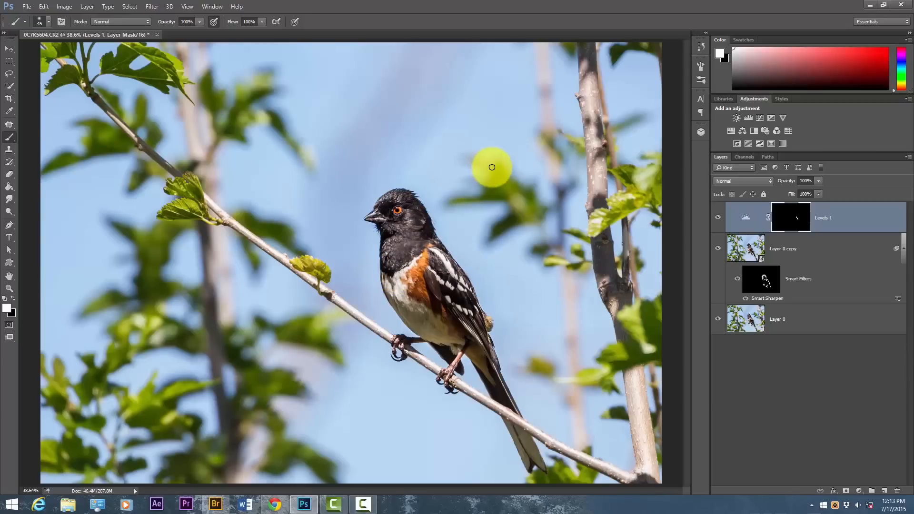
click(718, 219)
click(719, 219)
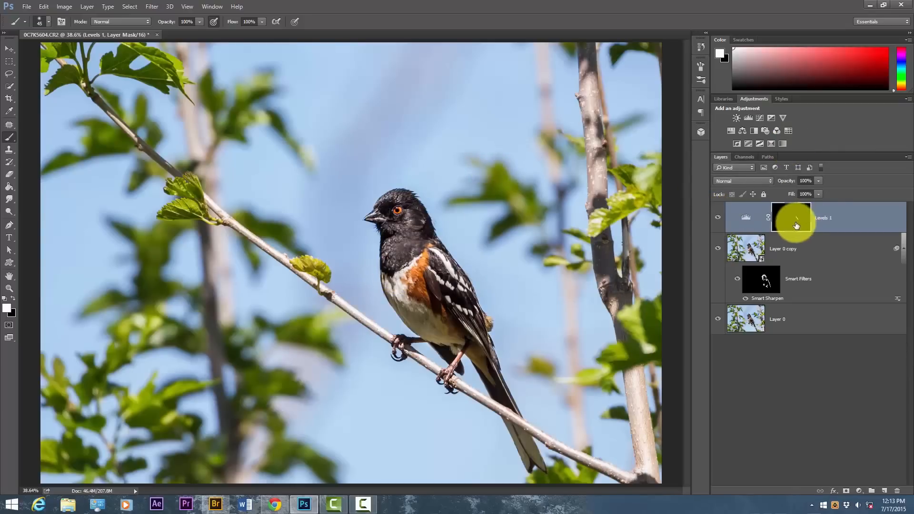
Delete the Levels adjustment layer and the sharpened Layer 0 copy so that only Layer 0 is kept
key(Delete)
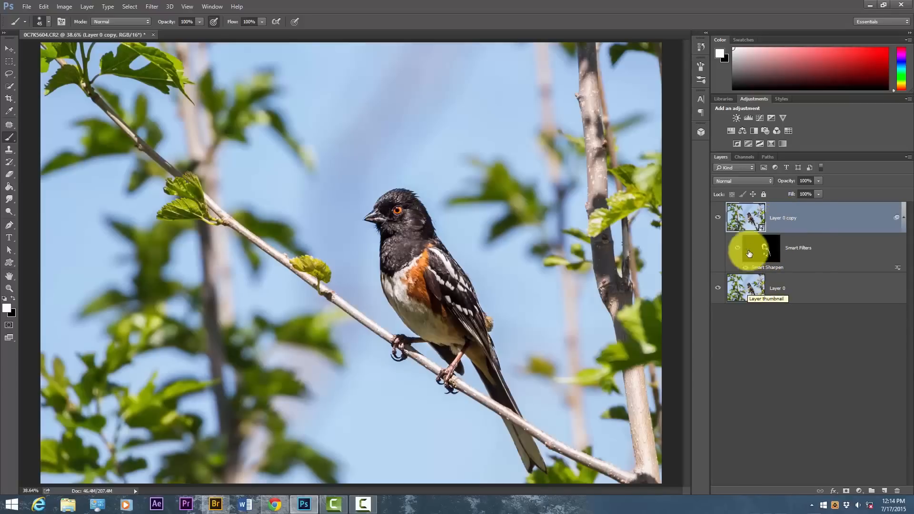
key(ctrl+z)
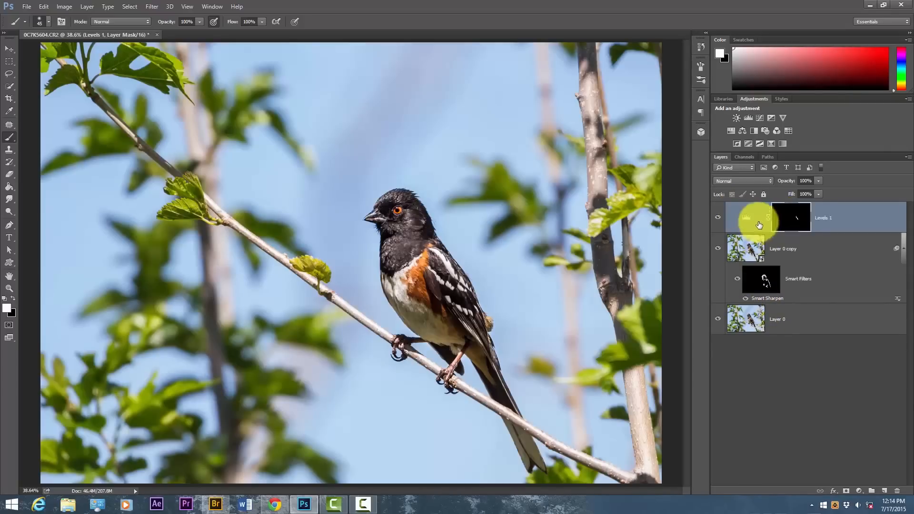
mouse_move(786, 210)
mouse_down()
mouse_move(781, 310)
mouse_move(793, 222)
mouse_up()
key(ctrl+z)
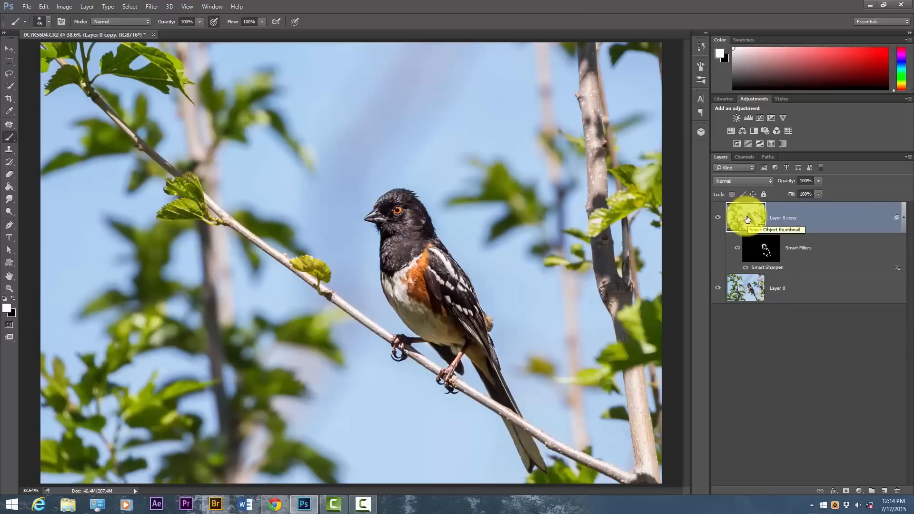
key(ctrl+alt+z)
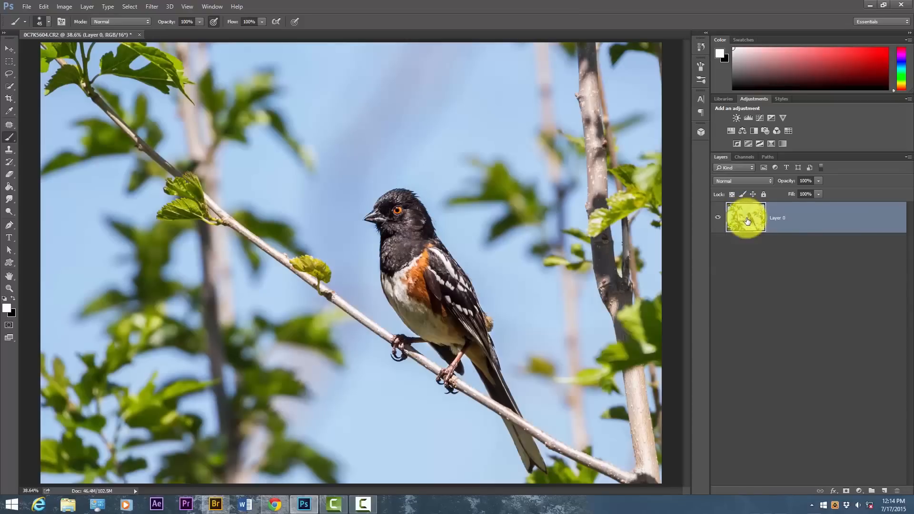
Add a Levels adjustment layer with a black mask and paint white over the bird's flank and wing at 30% brush opacity, size 70
click(749, 118)
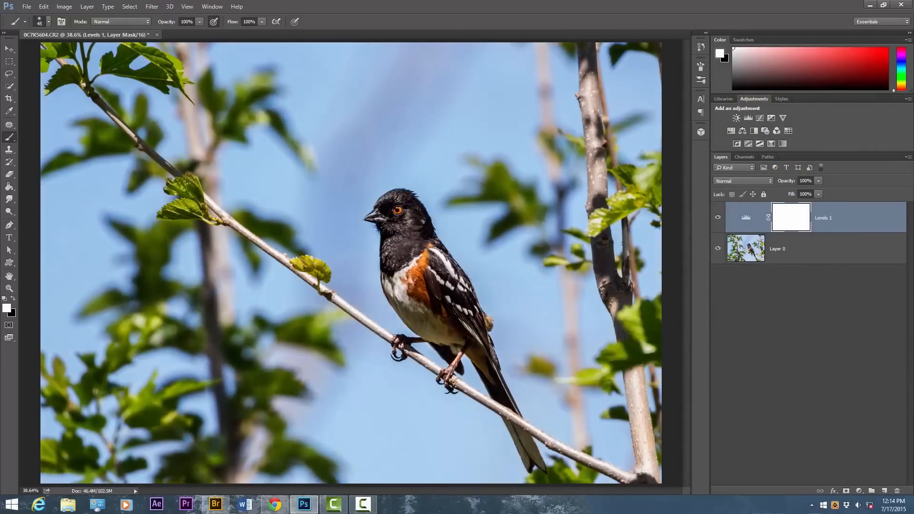
key(ctrl+i)
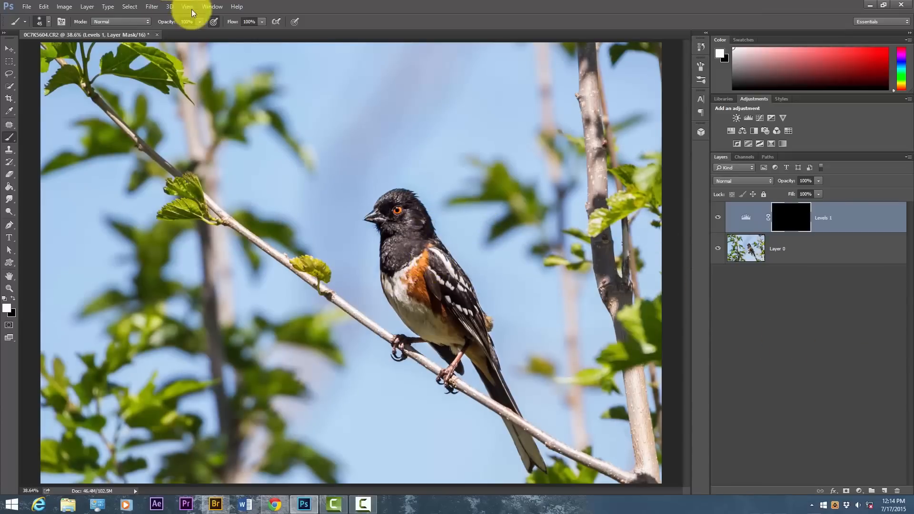
mouse_move(198, 20)
mouse_down()
mouse_move(169, 24)
mouse_move(166, 34)
mouse_up()
click(431, 255)
mouse_move(431, 256)
mouse_down()
mouse_move(462, 293)
mouse_move(453, 296)
mouse_move(472, 302)
mouse_move(427, 268)
mouse_move(423, 243)
mouse_move(386, 265)
mouse_move(398, 234)
mouse_move(391, 247)
mouse_move(392, 233)
mouse_move(375, 242)
mouse_move(412, 214)
mouse_move(409, 194)
mouse_move(383, 205)
mouse_move(401, 196)
mouse_move(430, 219)
mouse_move(465, 276)
mouse_move(437, 258)
mouse_move(468, 301)
mouse_move(451, 290)
mouse_move(469, 303)
mouse_move(424, 271)
mouse_up()
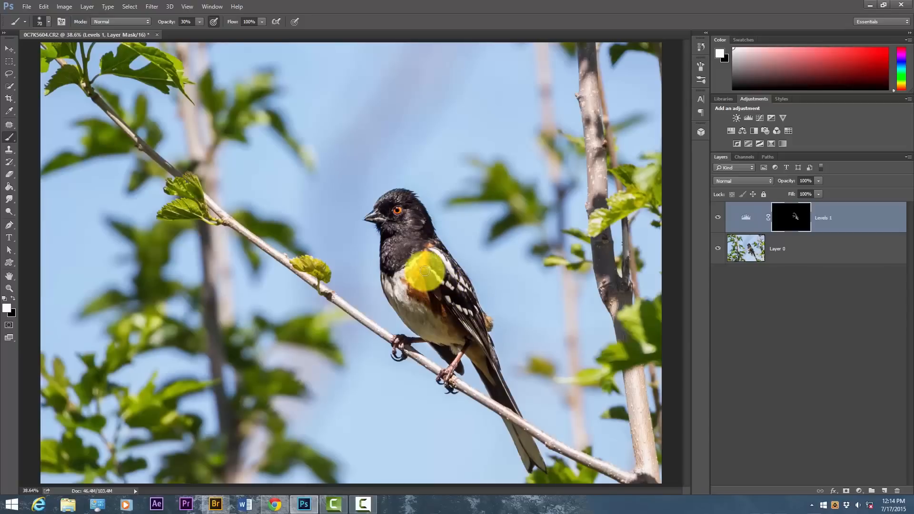
Compare the bird with and without the Levels adjustment
click(719, 223)
click(719, 225)
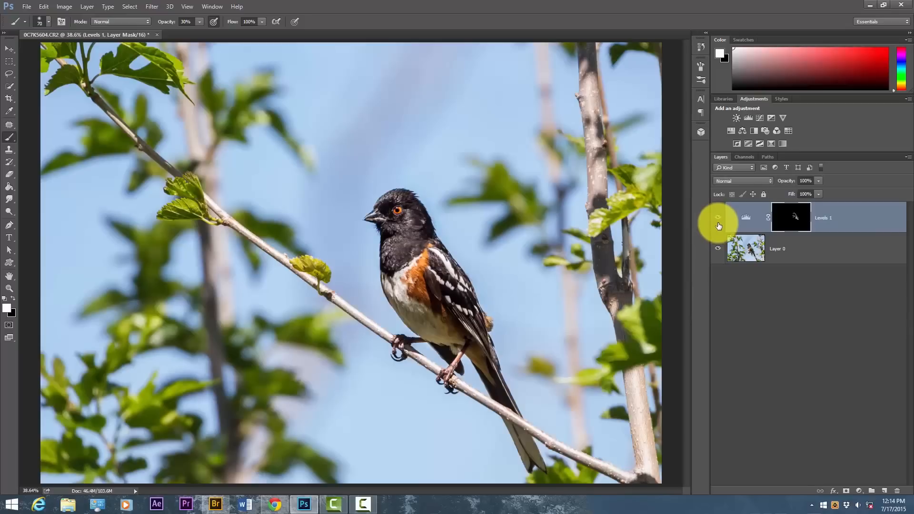
click(719, 227)
click(719, 226)
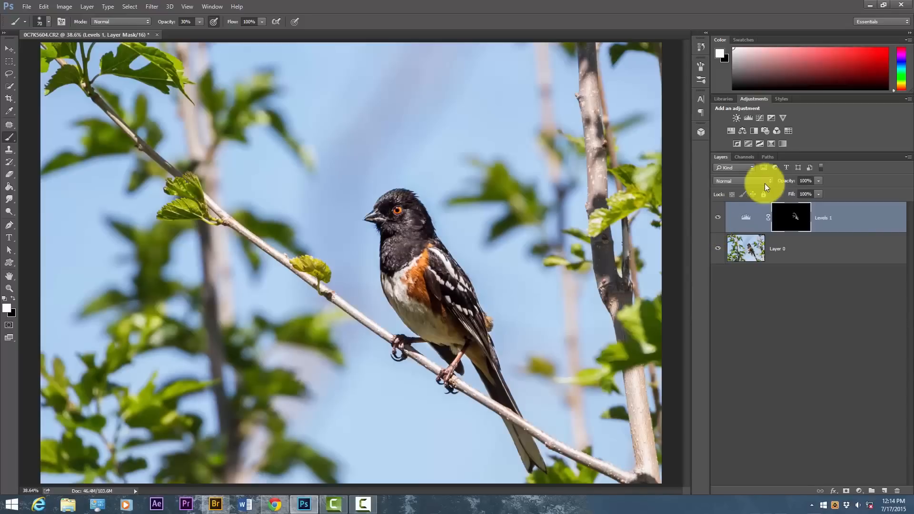
Add a Hue/Saturation adjustment layer with a black mask, paint white over the bird's orange flank and compare the effect
click(732, 131)
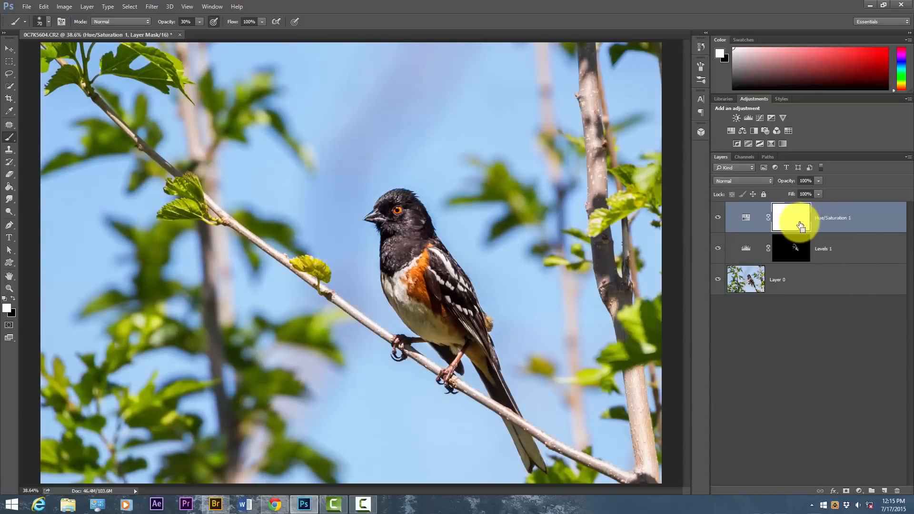
key(ctrl+i)
mouse_move(429, 250)
mouse_down()
mouse_move(413, 272)
mouse_move(435, 248)
mouse_move(414, 270)
mouse_move(426, 264)
mouse_move(416, 274)
mouse_move(417, 309)
mouse_move(421, 283)
mouse_move(439, 306)
mouse_up()
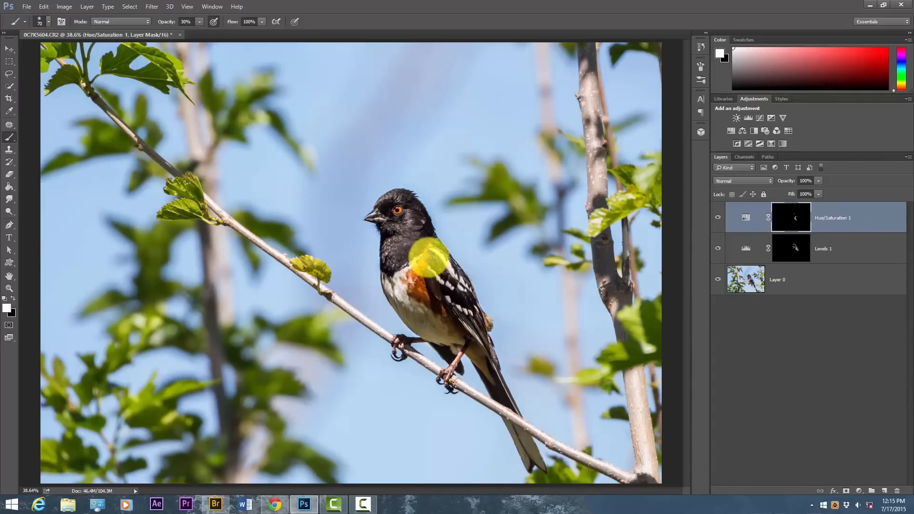
click(718, 219)
click(718, 219)
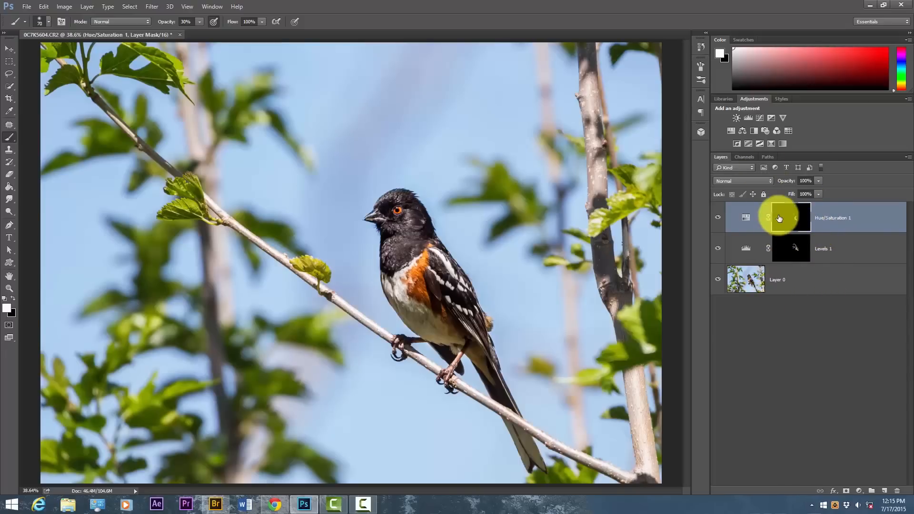
Try duplicating the Hue/Saturation layer and undo the duplication
key(ctrl+j)
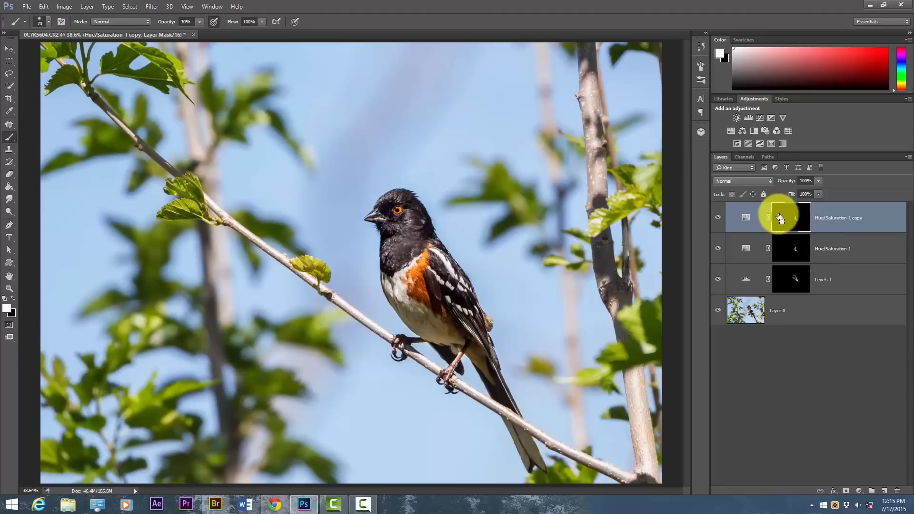
key(ctrl+z)
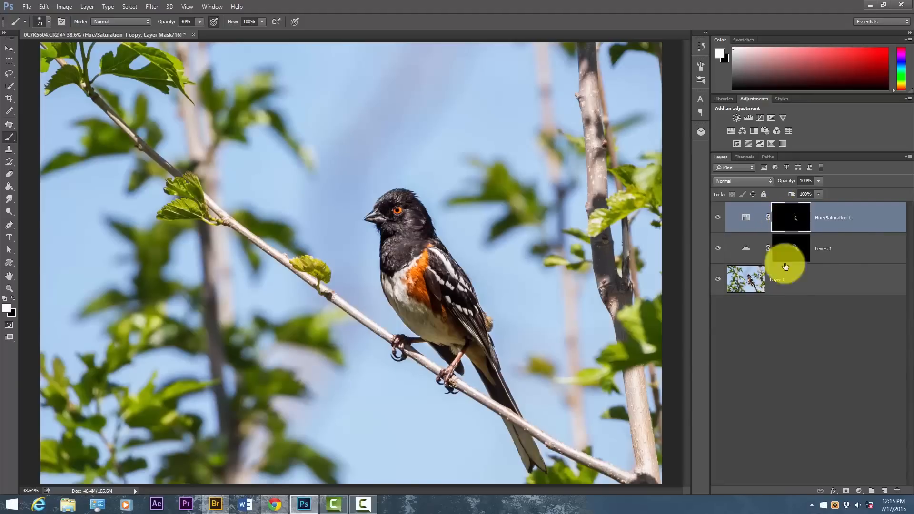
Try a duplicate of Layer 0 above the adjustment layers, delete it and return to the Hue/Saturation layer
click(746, 283)
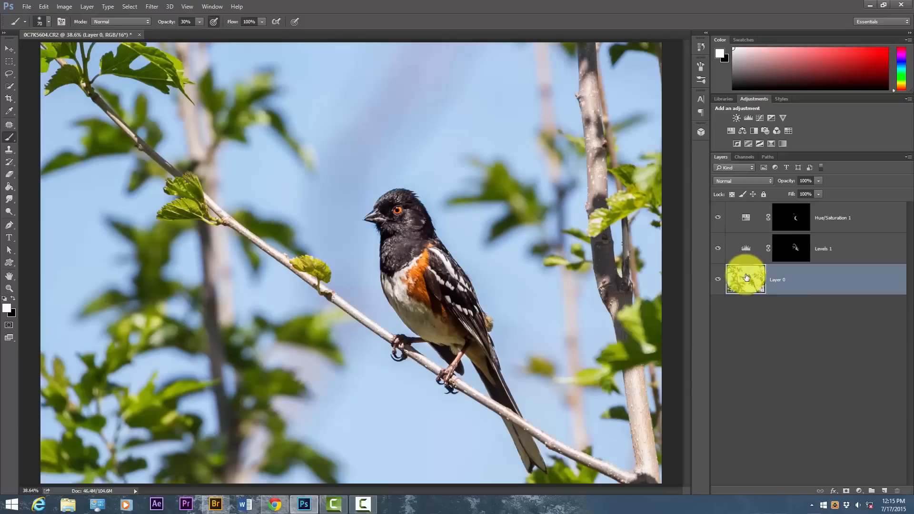
key(ctrl+j)
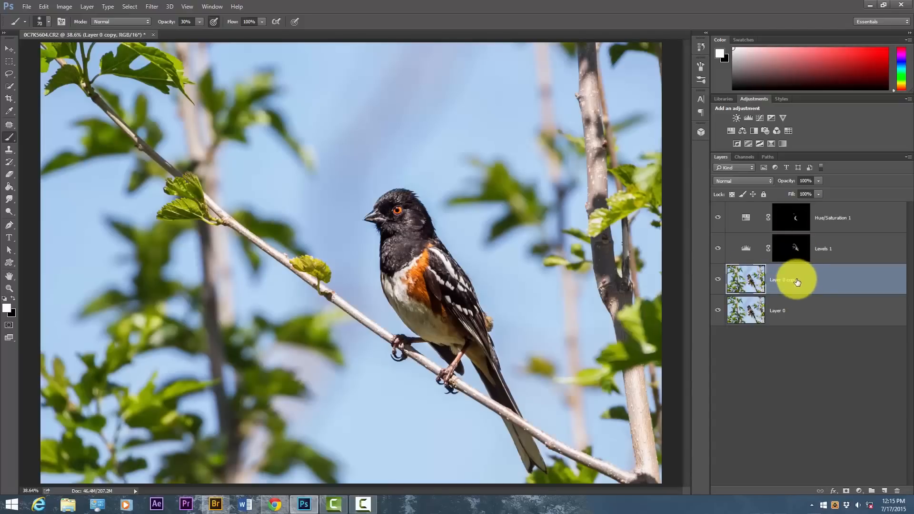
drag(797, 282, 799, 211)
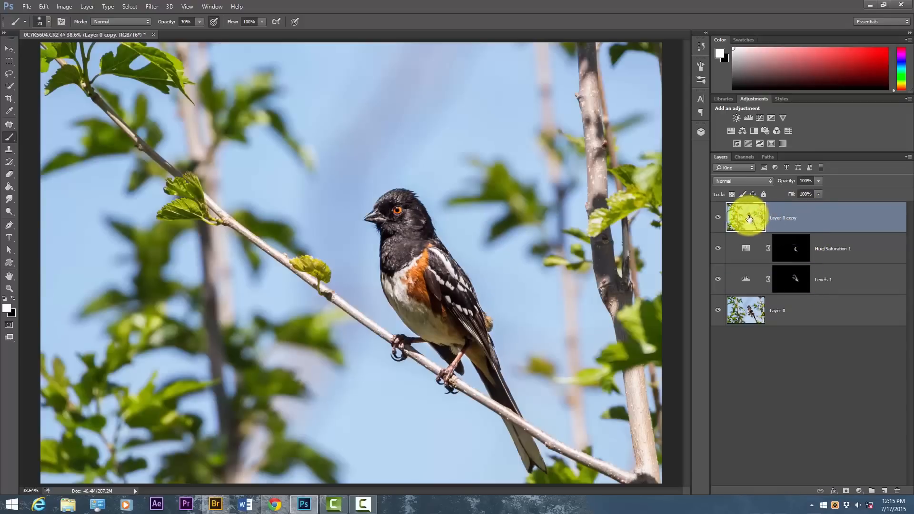
key(Delete)
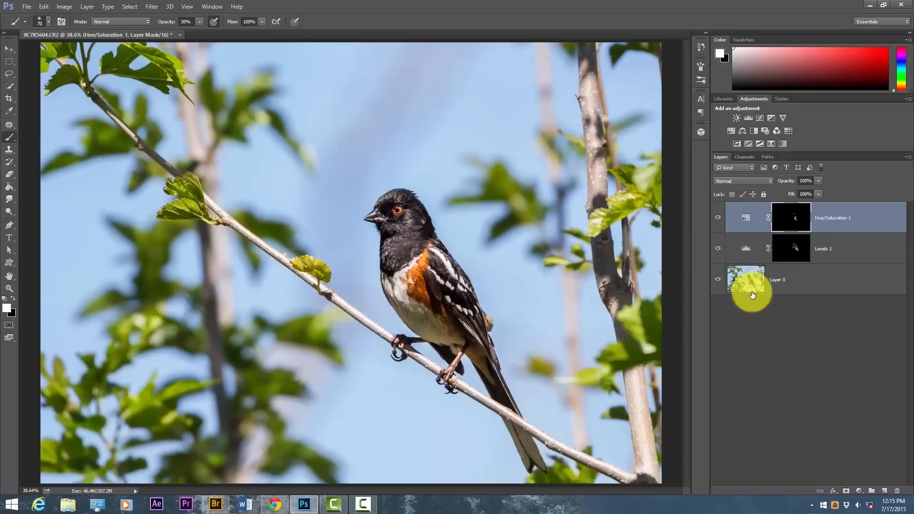
click(745, 279)
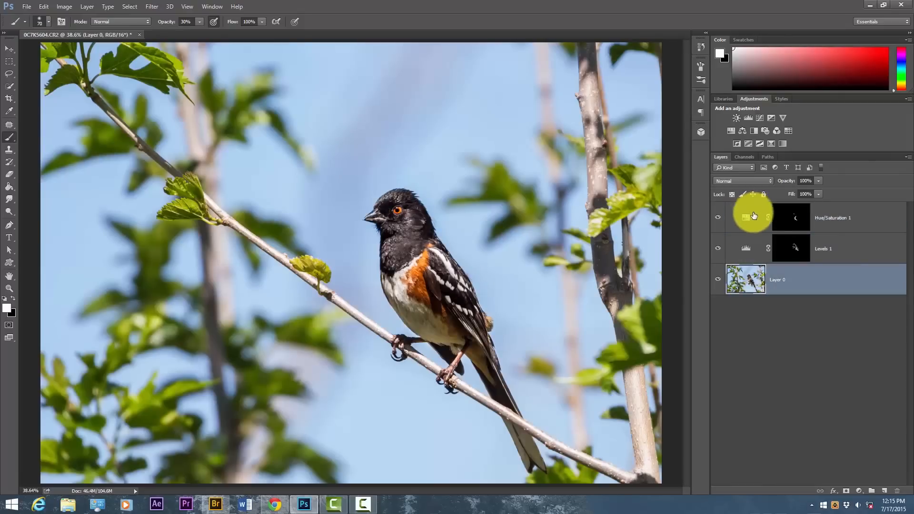
click(745, 218)
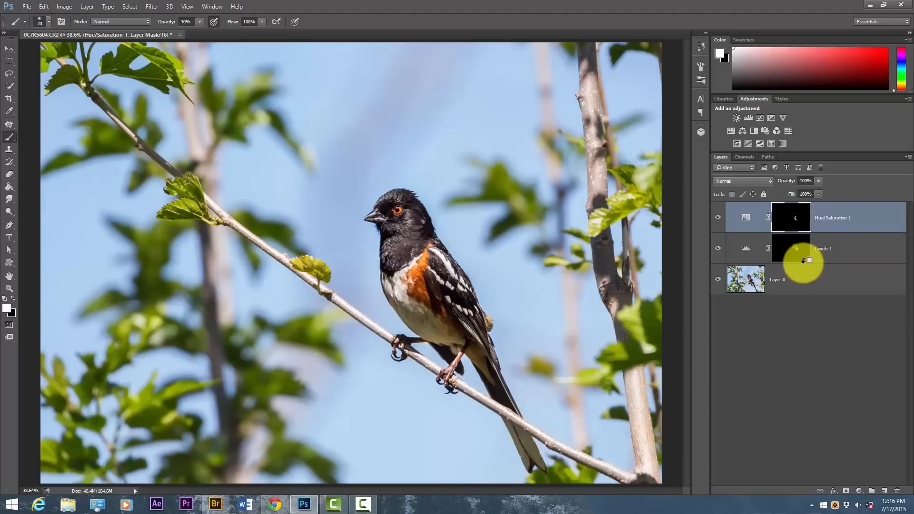
Stamp all visible layers into a new merged layer at the top of the stack and compare the image by toggling layer visibility
key(ctrl+shift+alt+e)
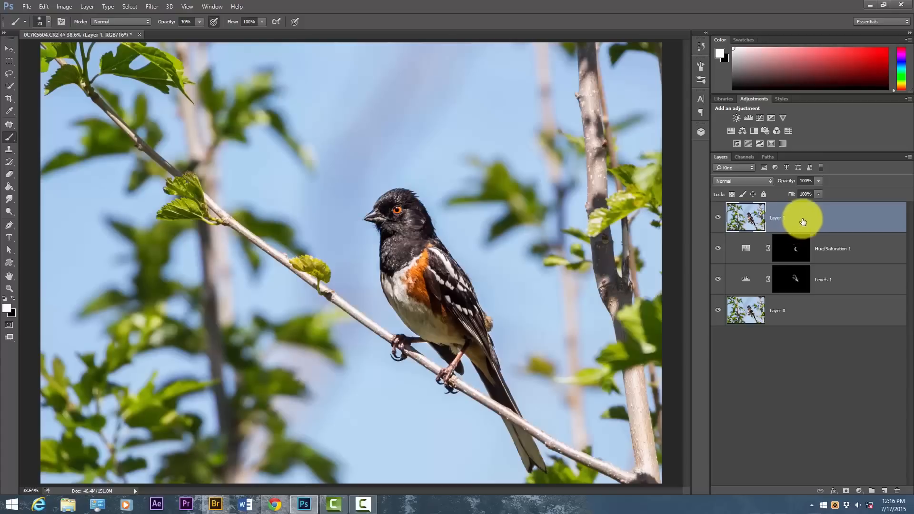
click(718, 218)
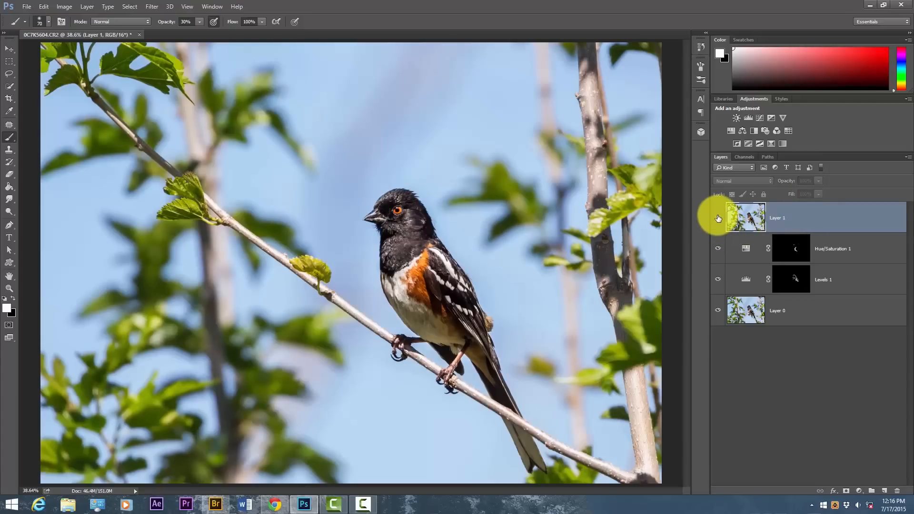
click(718, 249)
click(718, 280)
click(718, 219)
click(718, 220)
click(718, 220)
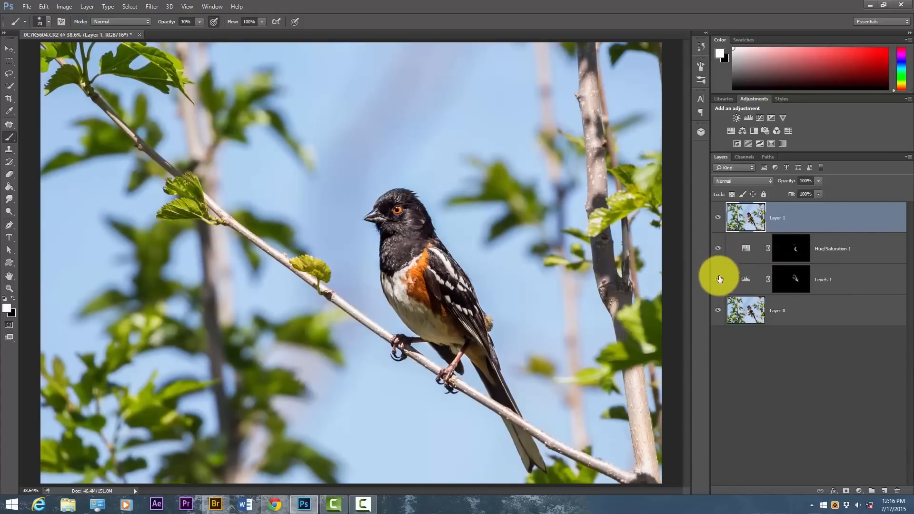
Convert the merged top layer to a smart object and apply Smart Sharpen with amount 197%, radius 1.3 px and Lens Blur removal
right_click(794, 224)
click(719, 176)
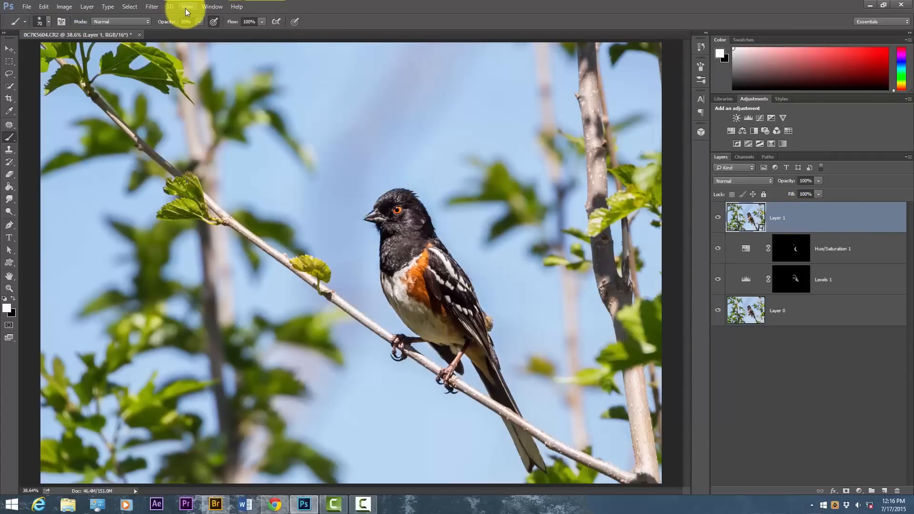
click(153, 7)
mouse_move(182, 167)
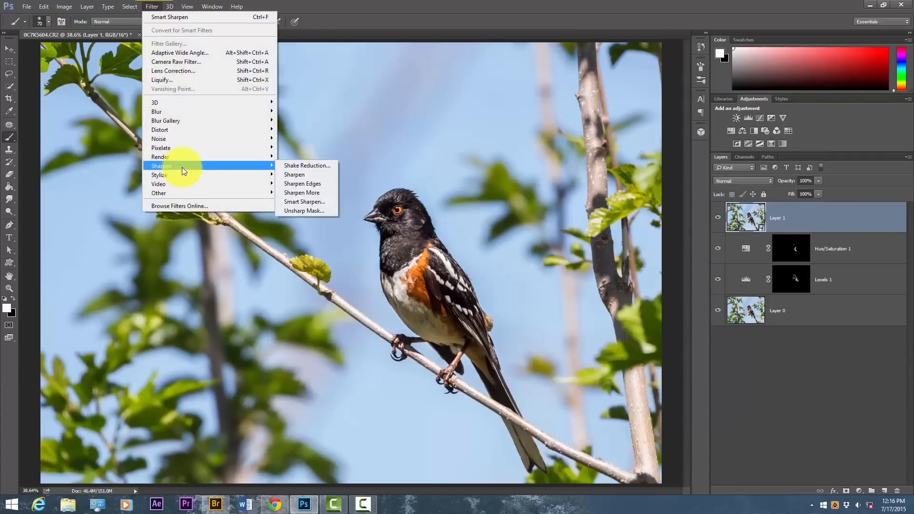
click(302, 201)
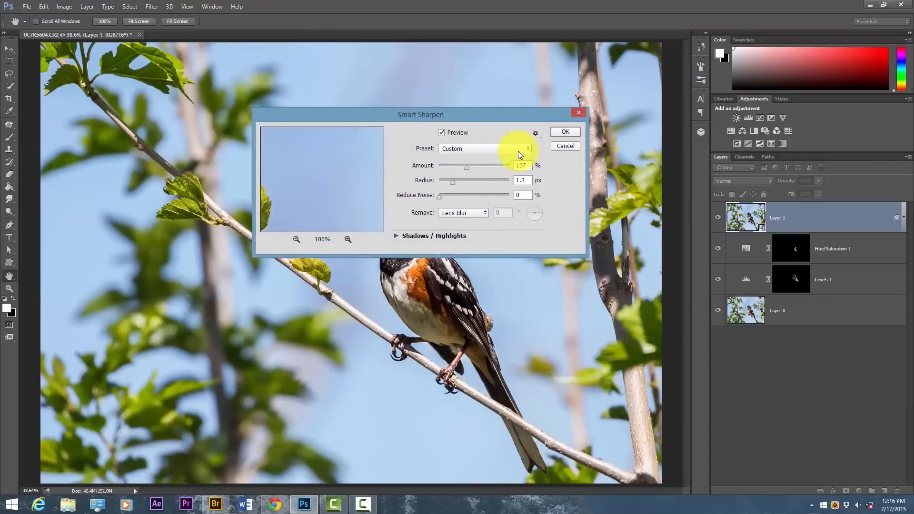
drag(322, 198, 535, 157)
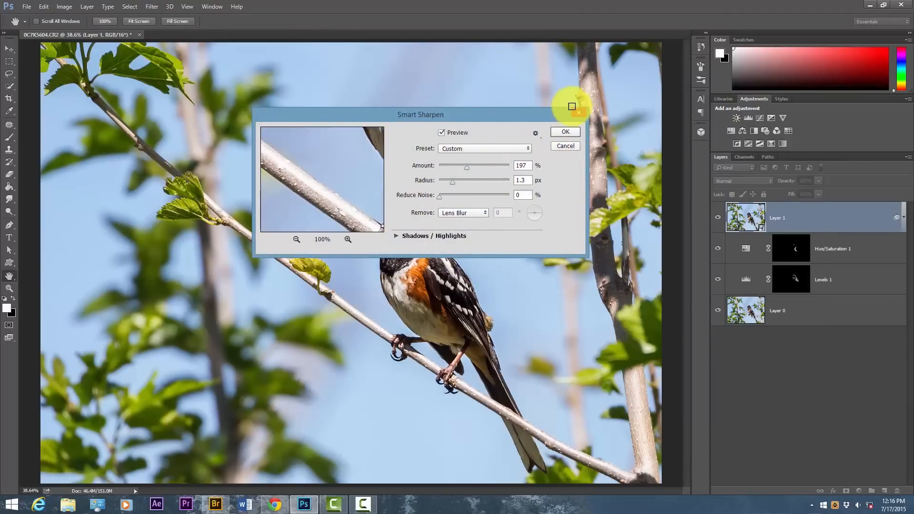
click(567, 132)
Invert the Smart Sharpen filter mask to black, paint white over the bird at 100% brush opacity and compare with the layer hidden
key(b)
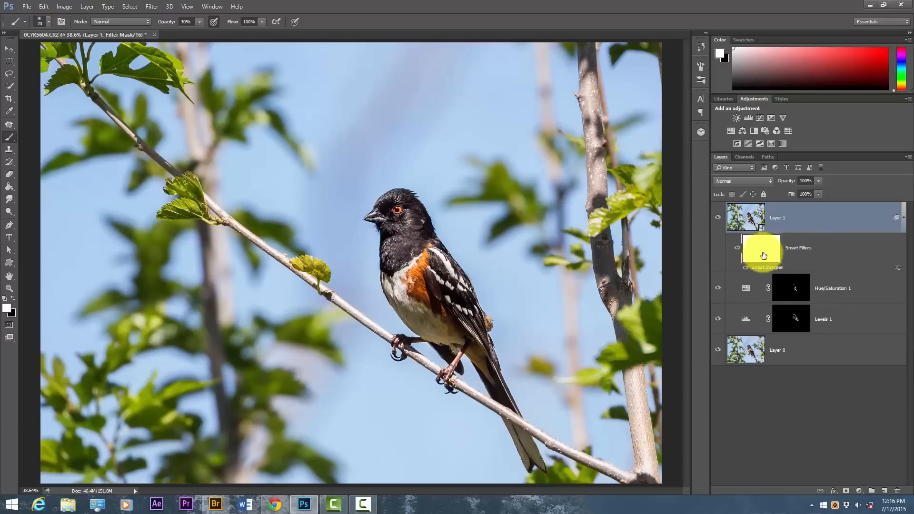
key(ctrl+i)
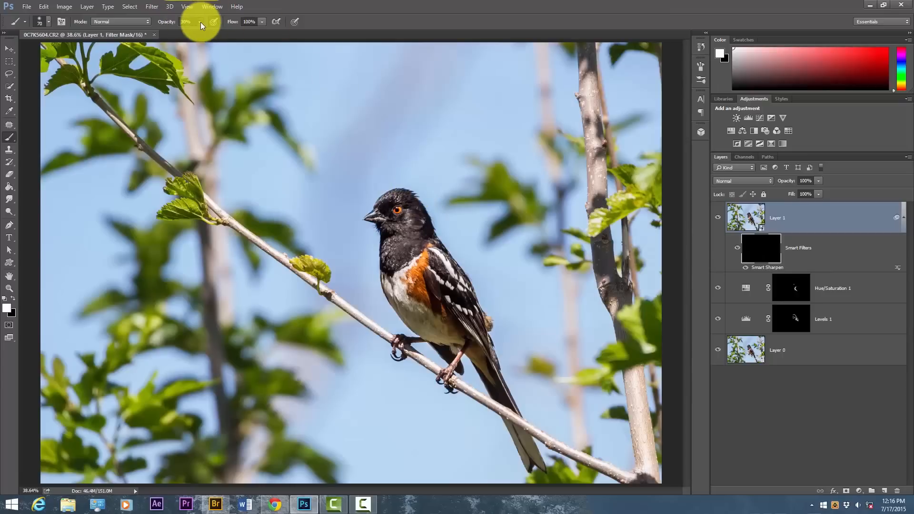
click(394, 212)
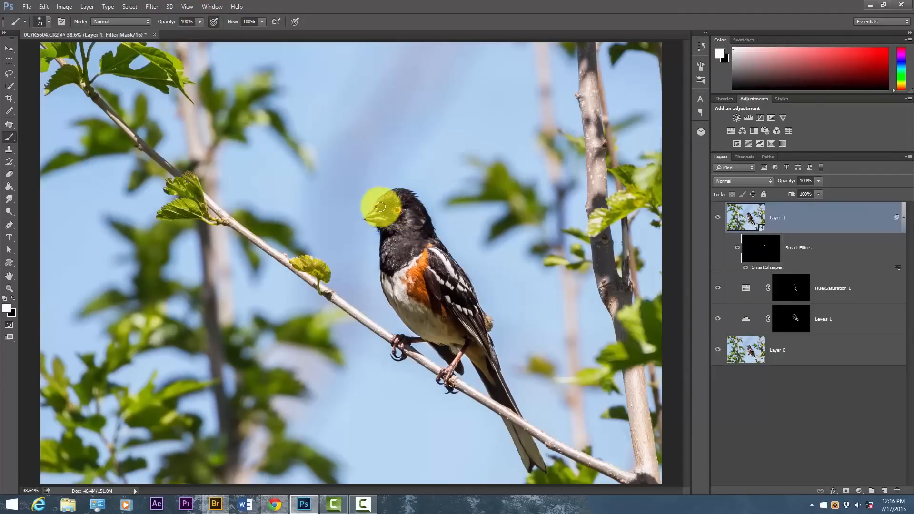
mouse_move(373, 208)
mouse_down()
mouse_move(393, 188)
mouse_move(411, 192)
mouse_move(436, 220)
mouse_move(442, 250)
mouse_move(428, 220)
mouse_move(419, 251)
mouse_move(383, 277)
mouse_move(418, 255)
mouse_move(445, 283)
mouse_move(439, 246)
mouse_move(478, 280)
mouse_move(472, 274)
mouse_move(491, 329)
mouse_move(470, 293)
mouse_move(483, 336)
mouse_move(389, 341)
mouse_move(405, 340)
mouse_move(399, 331)
mouse_move(409, 343)
mouse_move(395, 354)
mouse_move(403, 362)
mouse_move(457, 369)
mouse_move(450, 398)
mouse_move(462, 391)
mouse_move(464, 356)
mouse_move(447, 369)
mouse_move(414, 266)
mouse_move(356, 217)
mouse_up()
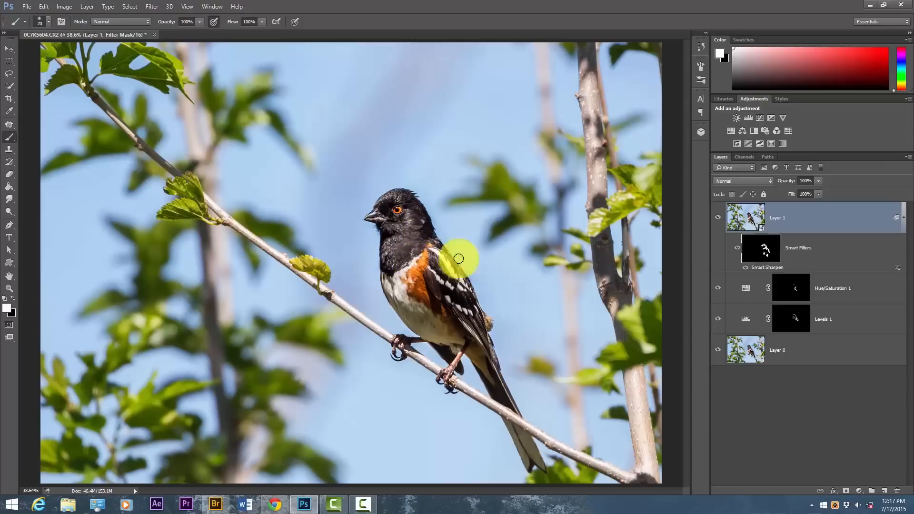
click(719, 217)
click(717, 218)
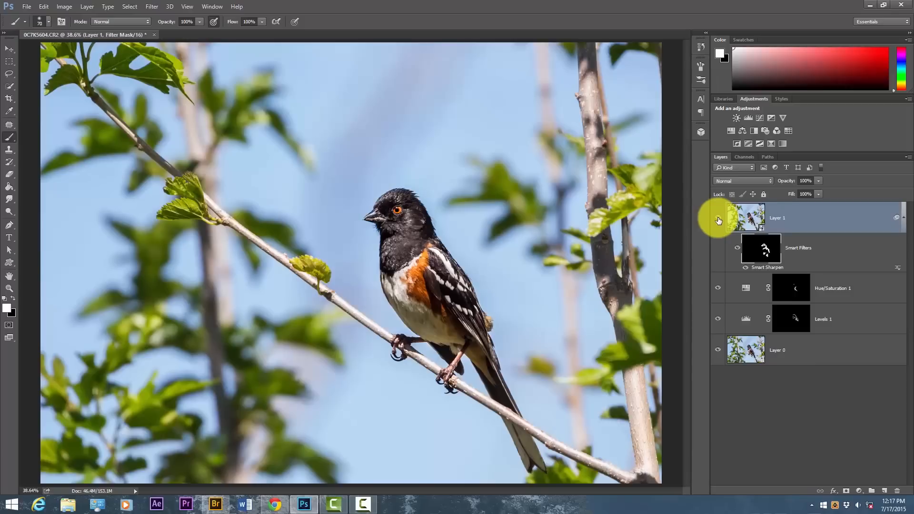